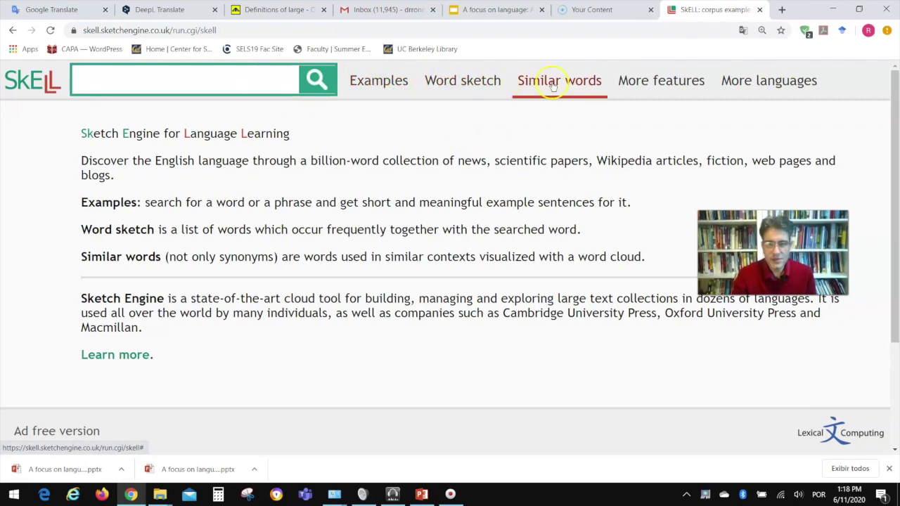
Look up 'finding' in SkELL to list its example sentences, at 92.08 hits per million.
left_click(154, 76)
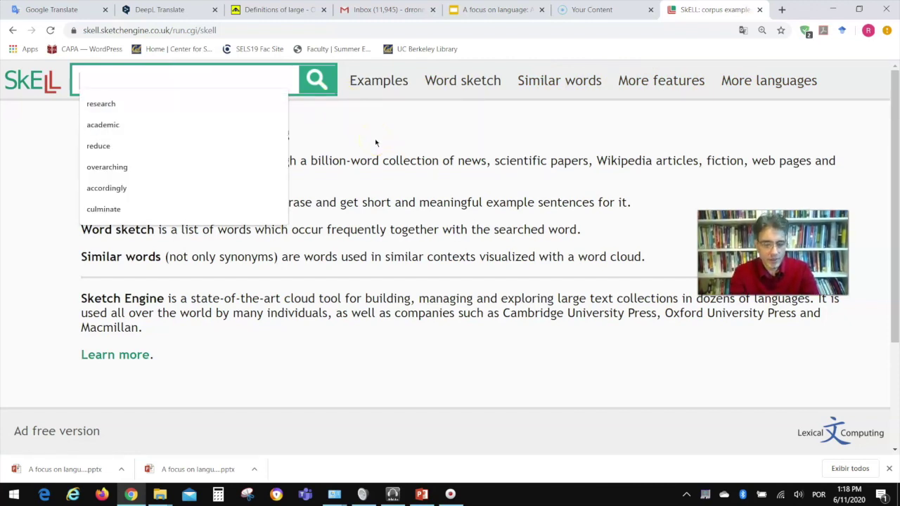
type("finding")
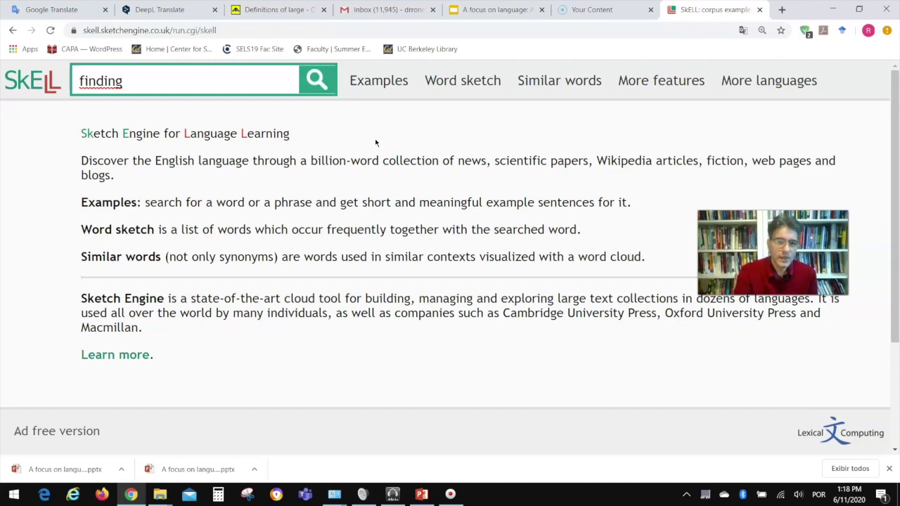
left_click(319, 83)
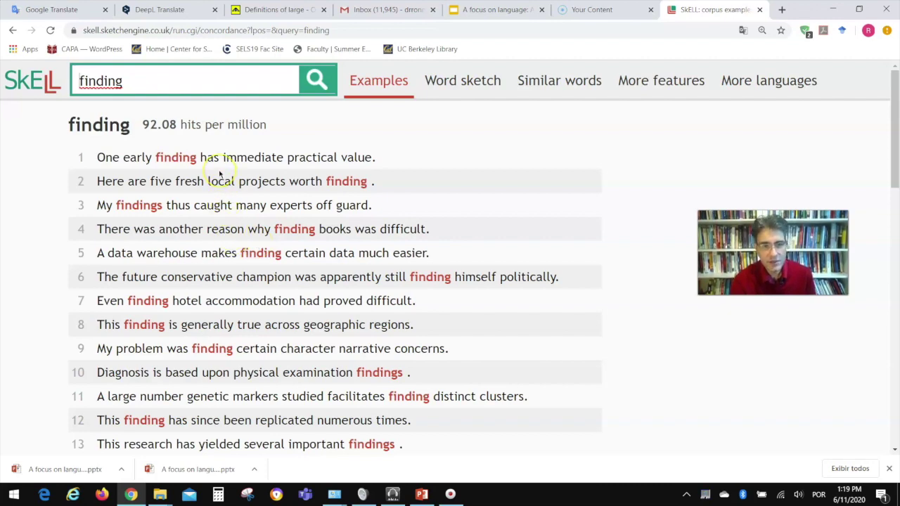
left_click(256, 9)
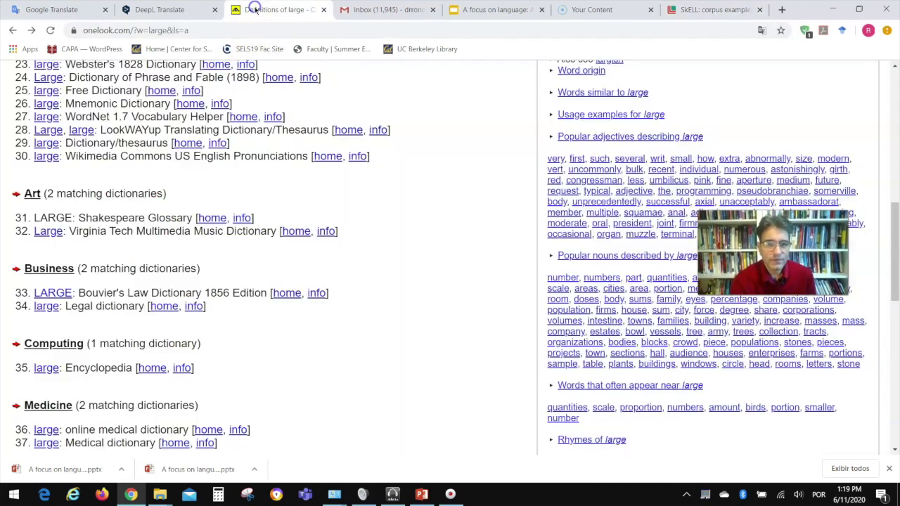
left_click(719, 10)
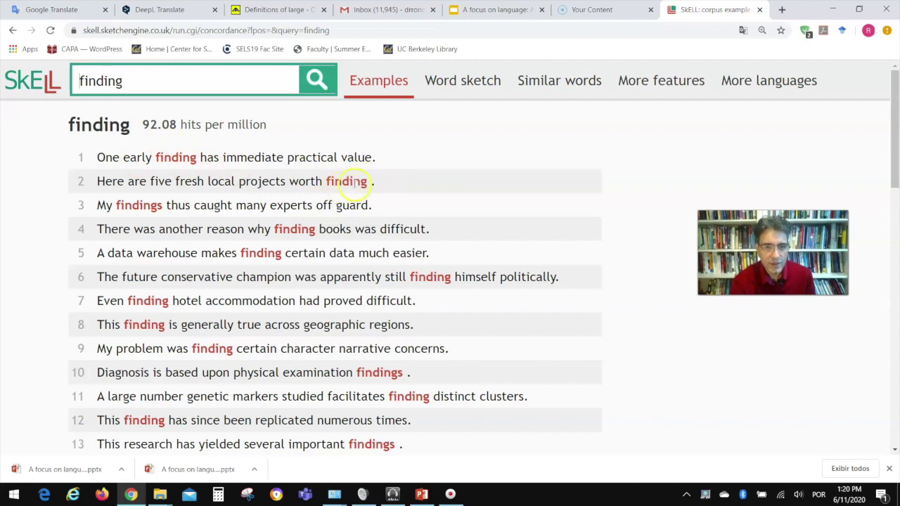
From the 'finding' word sketch, show example sentences pairing finding with the subject verb 'suggest'.
left_click(473, 82)
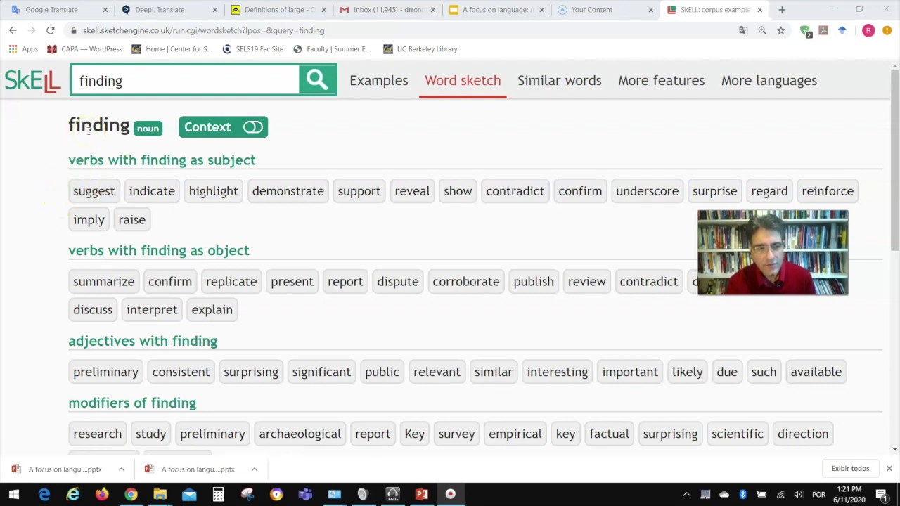
left_click(90, 197)
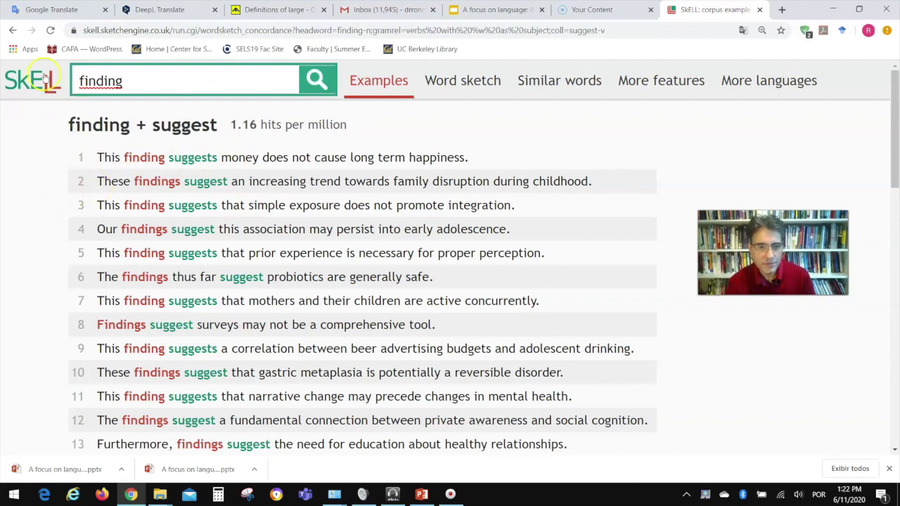
Review example sentences of 'finding' with 'summarize' and return to the word sketch.
left_click(13, 31)
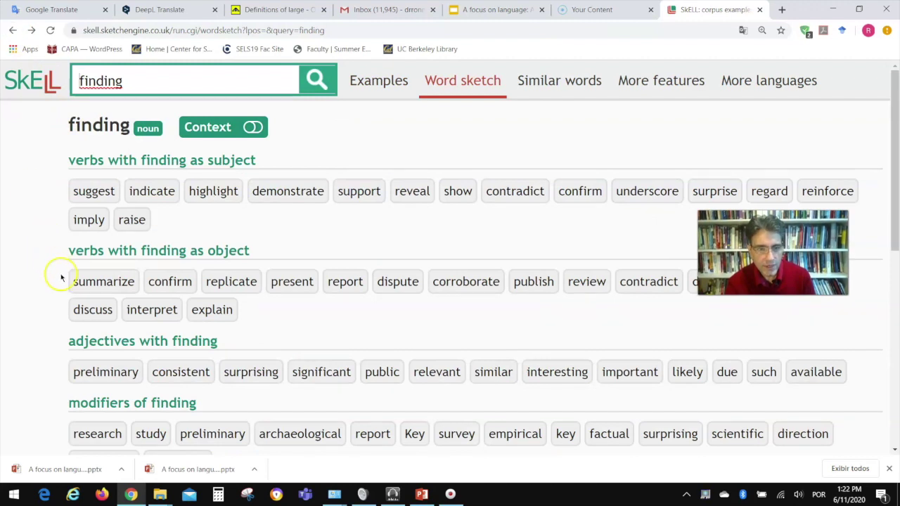
left_click(100, 280)
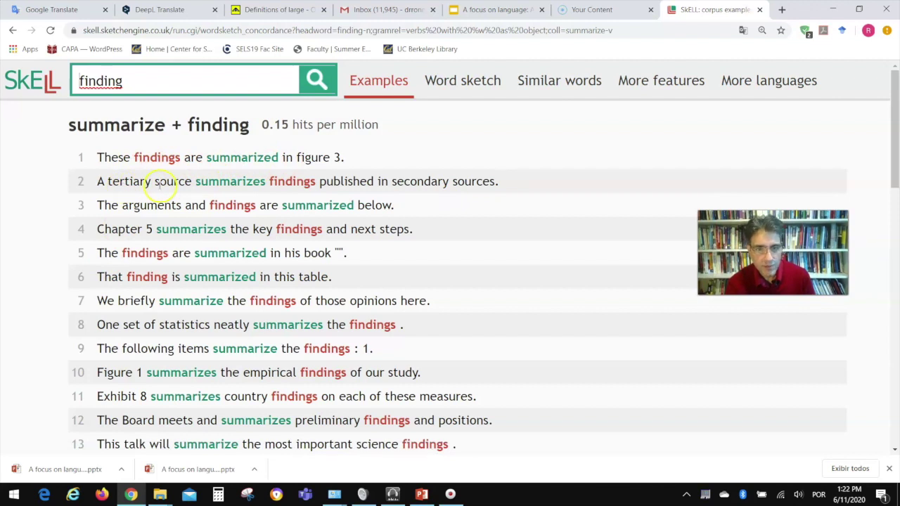
left_click(12, 30)
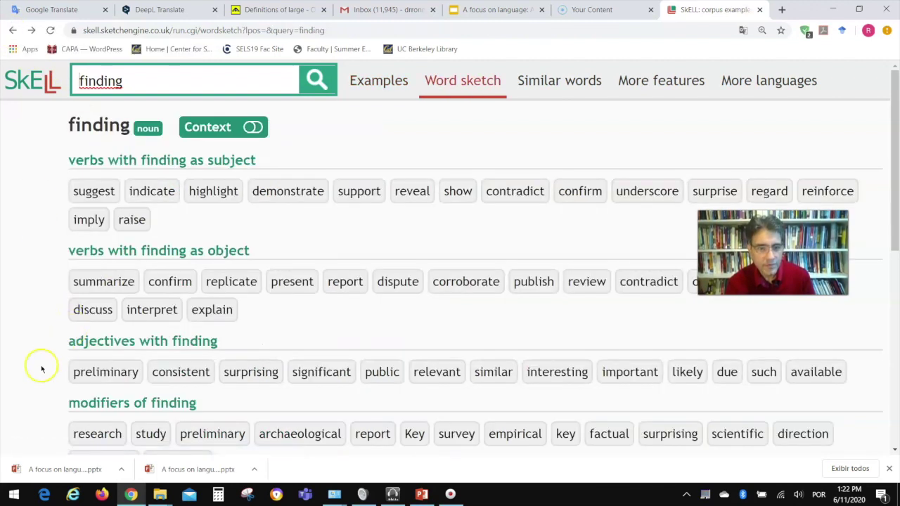
Review 'finding + preliminary' example sentences (0.02 hits per million), then return to the word sketch.
scroll(45, 363, "down", 1)
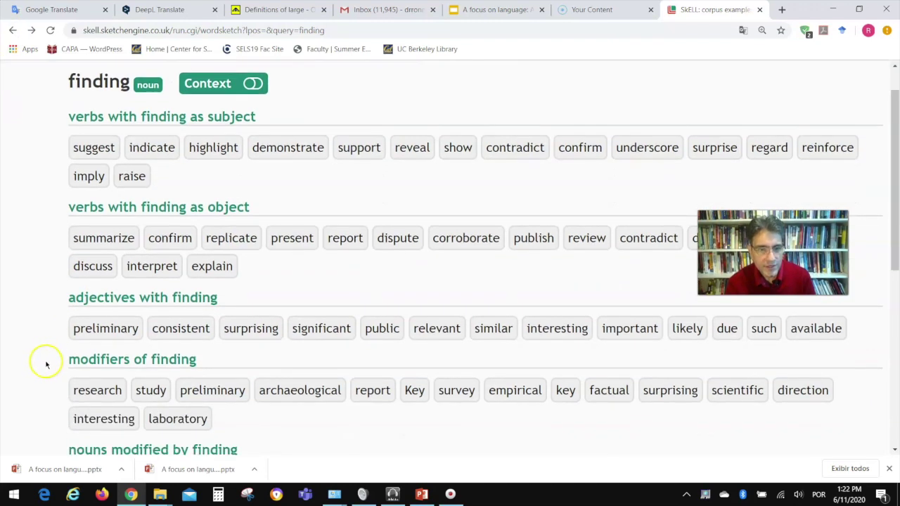
left_click(92, 332)
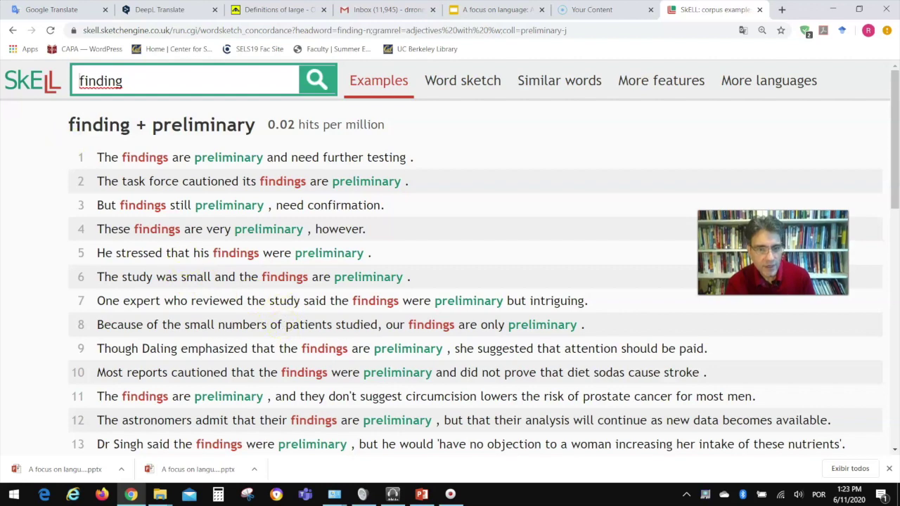
left_click(12, 31)
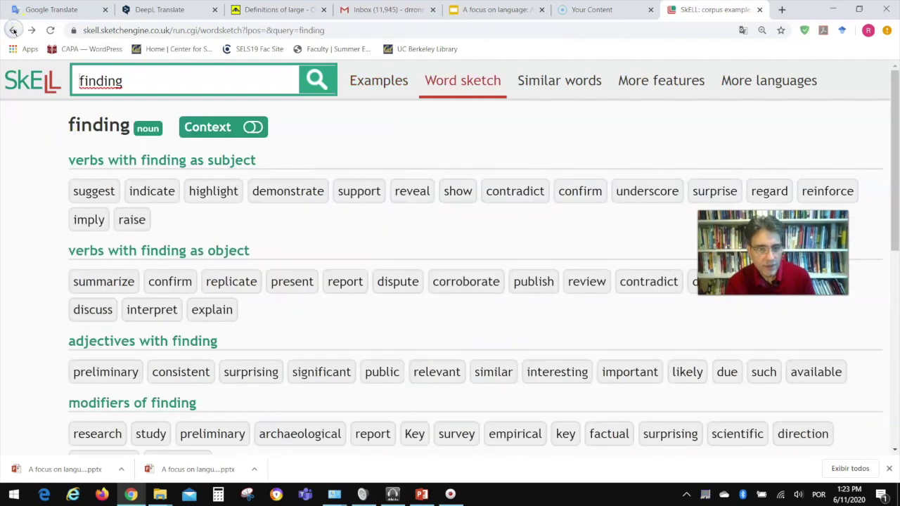
left_click(98, 361)
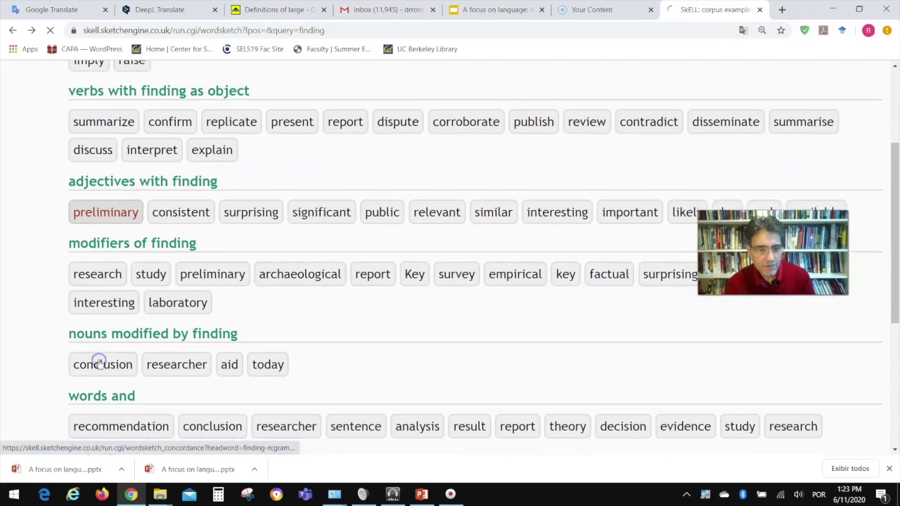
left_click(13, 30)
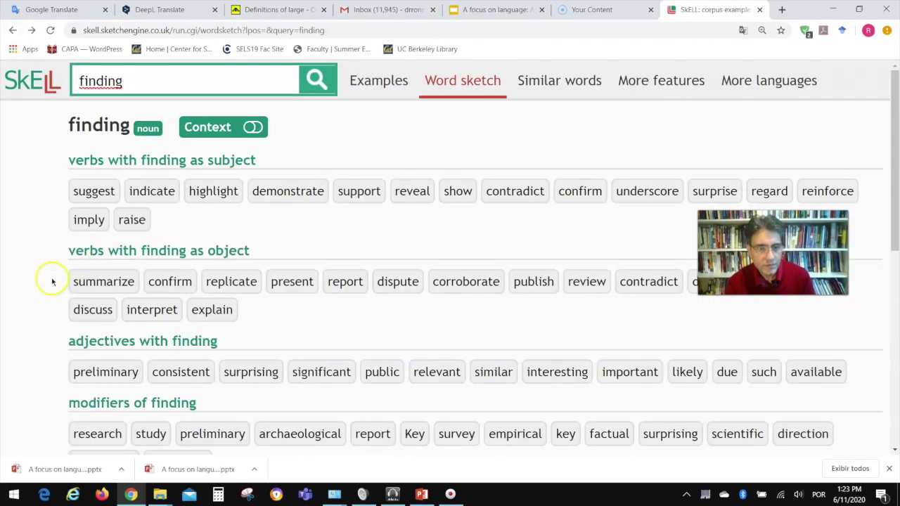
scroll(50, 282, "down", 1)
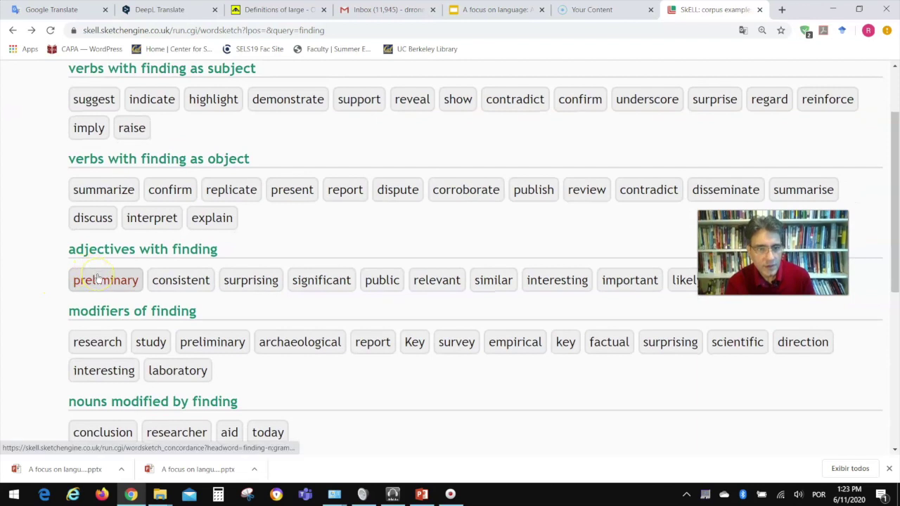
Check example sentences for 'research' modifying 'finding', then return to the word sketch.
left_click(98, 342)
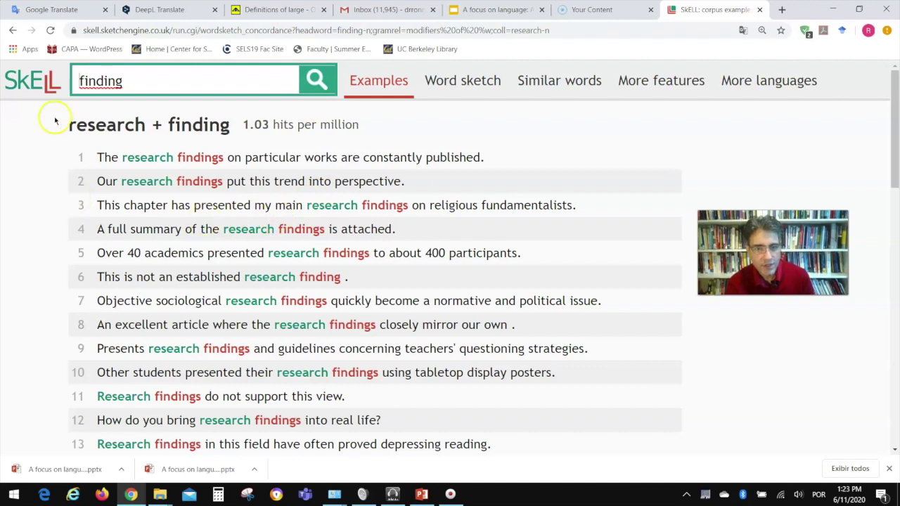
left_click(83, 69)
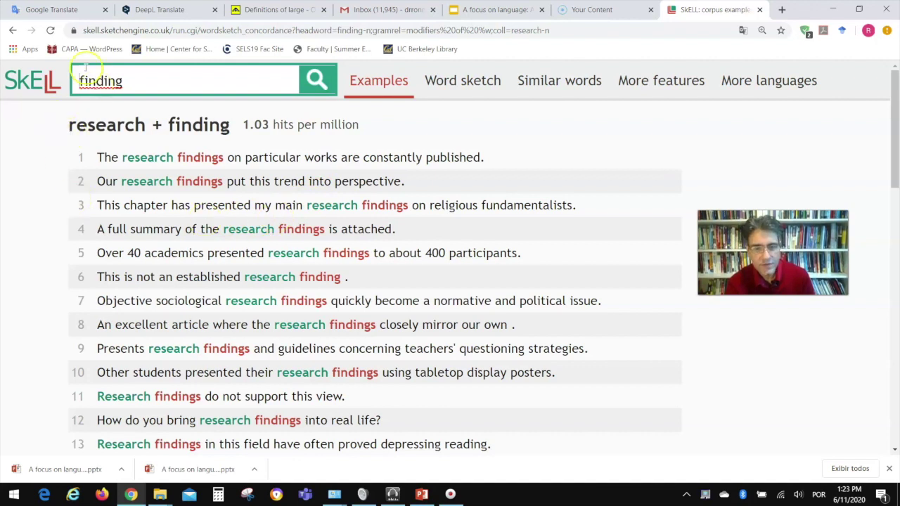
left_click(12, 32)
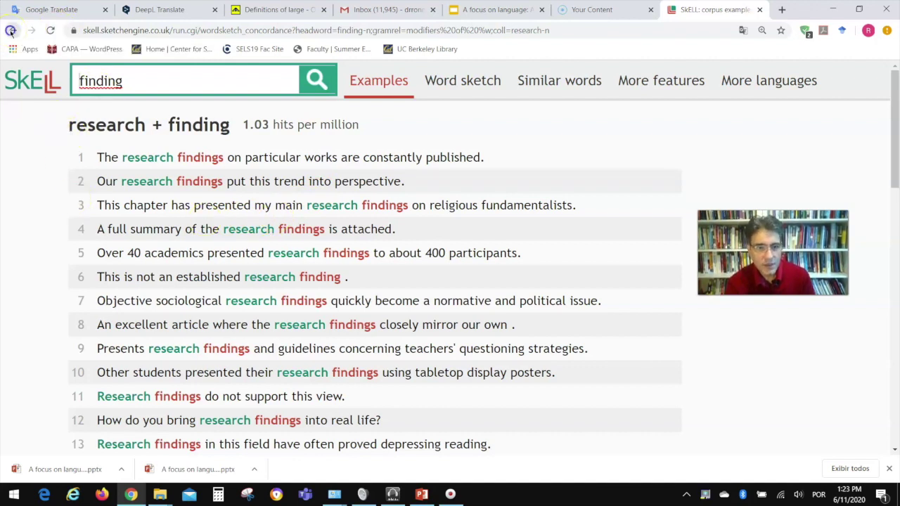
Scroll through the finding word sketch's collocate groups and back to the top.
scroll(9, 340, "down", 3)
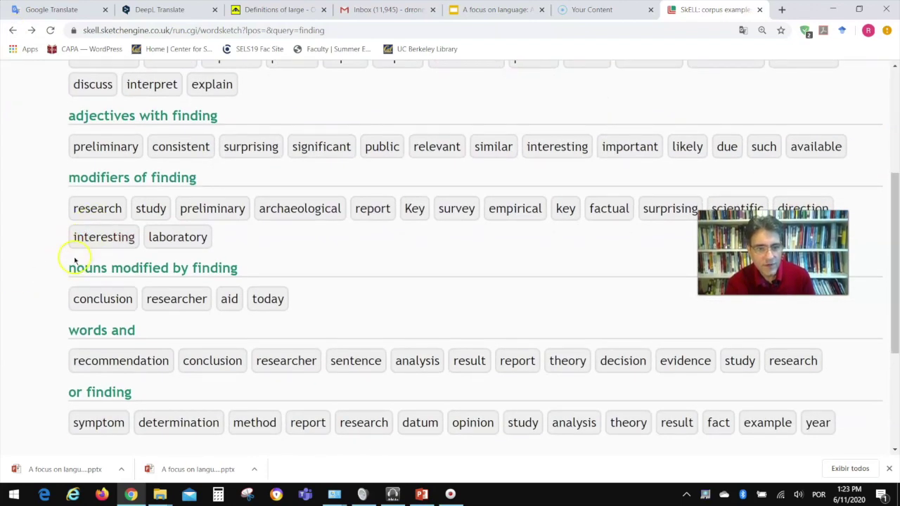
scroll(64, 274, "down", 1)
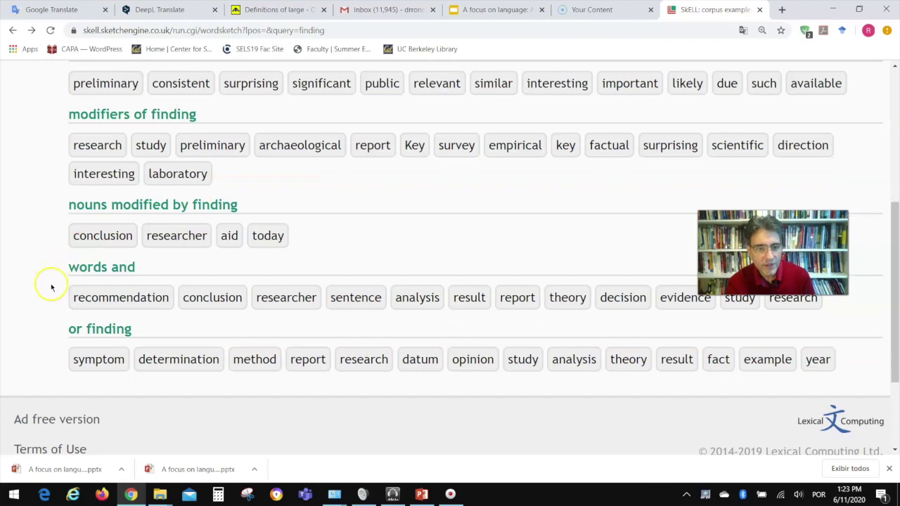
scroll(49, 287, "down", 1)
scroll(51, 287, "up", 2)
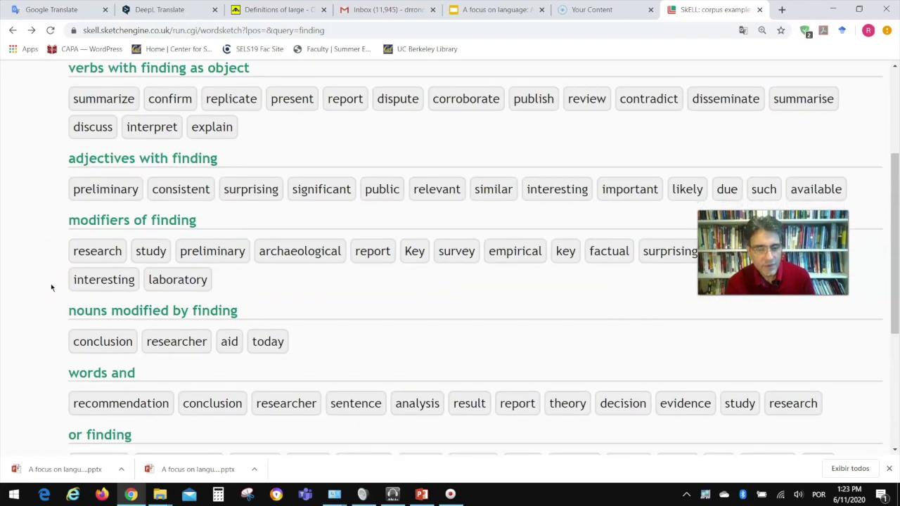
scroll(50, 287, "down", 2)
scroll(51, 287, "up", 3)
scroll(51, 284, "up", 1)
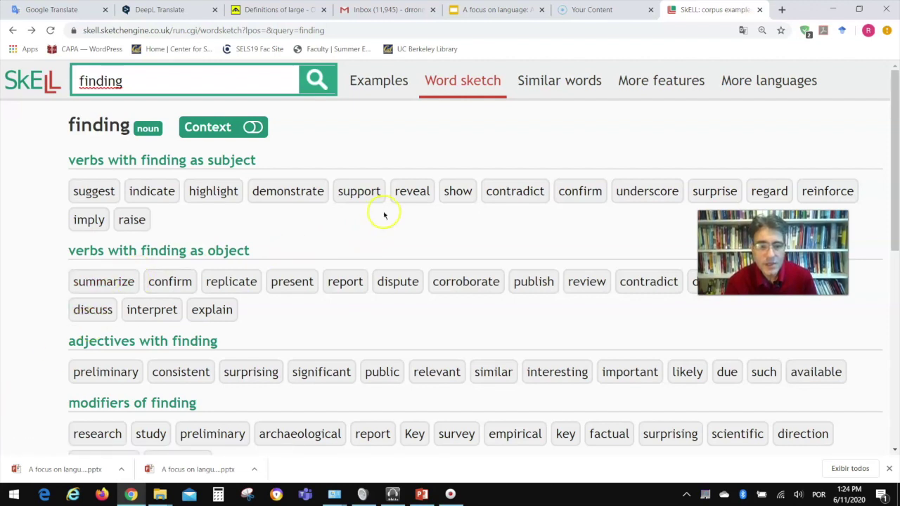
List words similar to 'finding', such as evidence, conclusion and observation, with their word cloud.
left_click(562, 88)
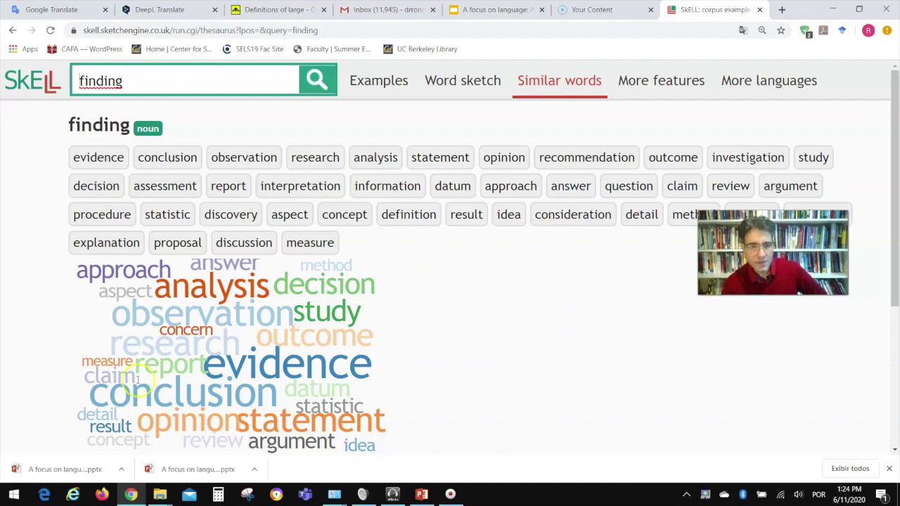
left_click(15, 471)
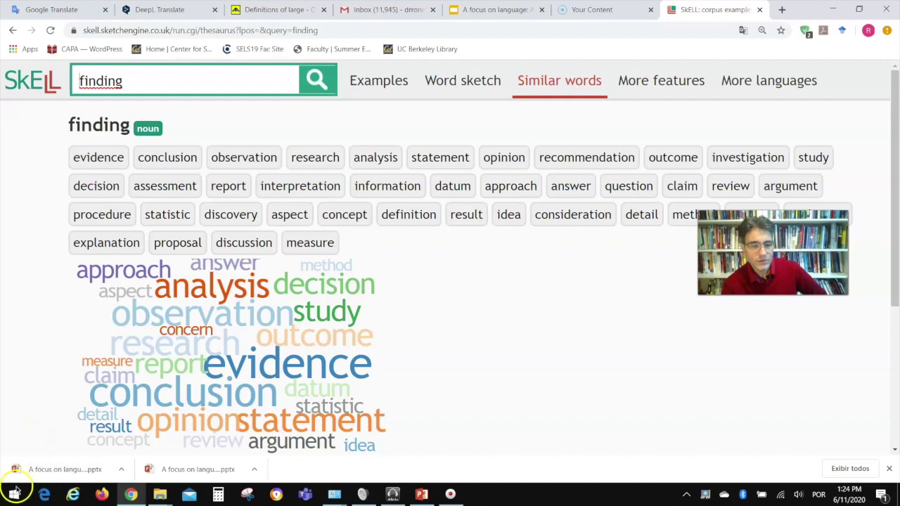
Advance the slideshow to the wordandphrase.info slide, then switch back to the browser.
left_click(44, 412)
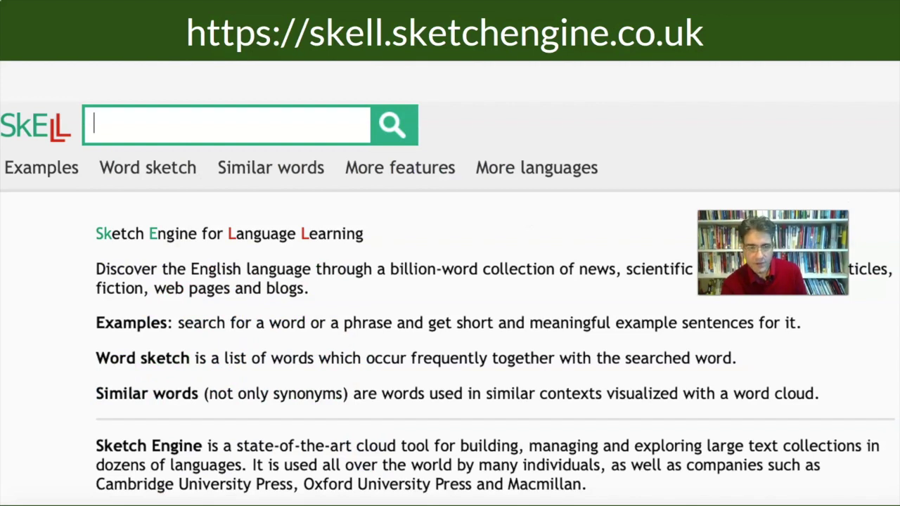
left_click(46, 417)
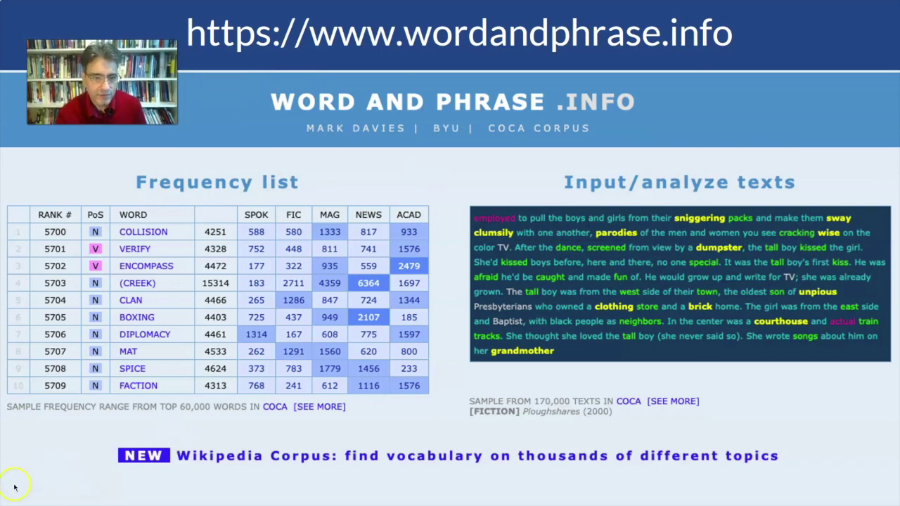
key("alt+Tab")
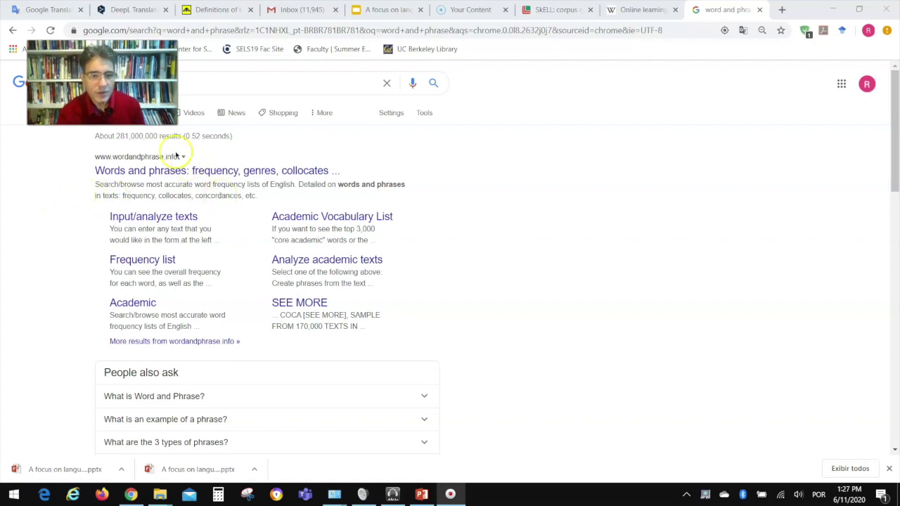
Open wordandphrase.info from the Google results and go to its Frequency list search page.
left_click(144, 176)
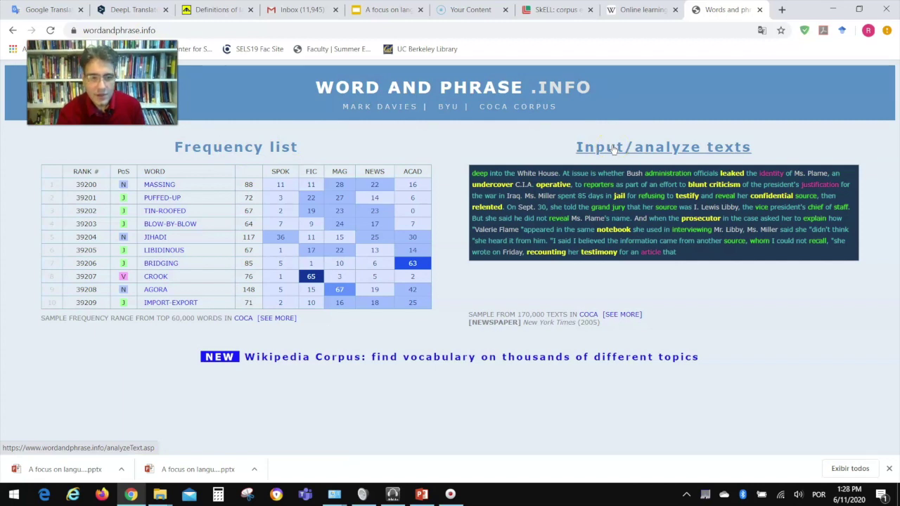
left_click(236, 149)
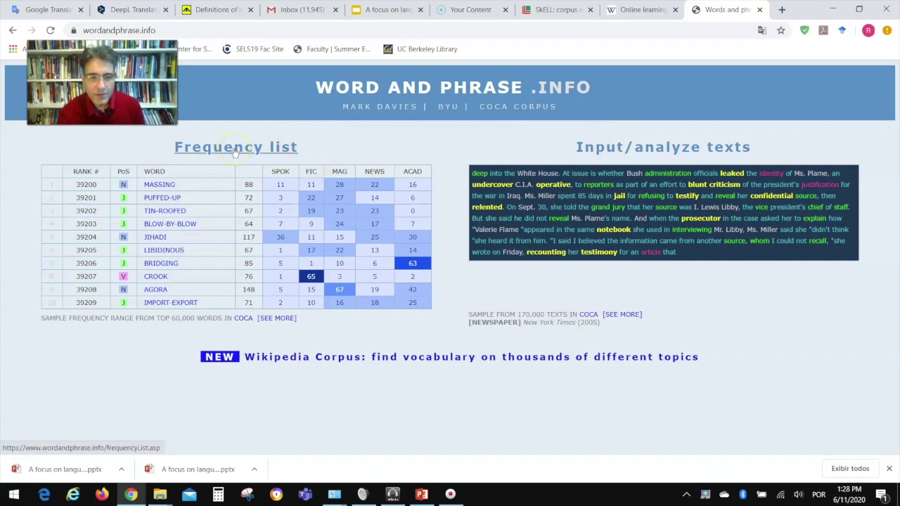
left_click(235, 151)
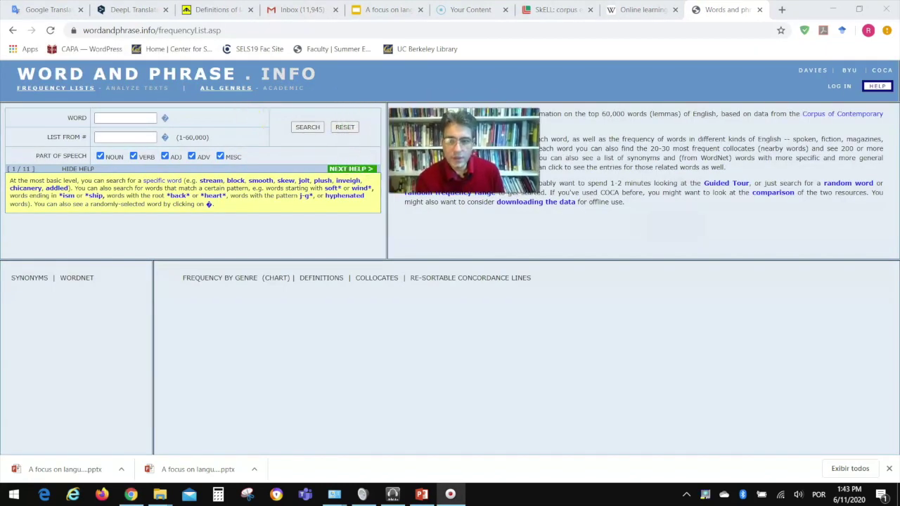
Search 'finding' as a noun only, leaving NOUN checked, to show rank 1481 and 31073 hits.
left_click(117, 117)
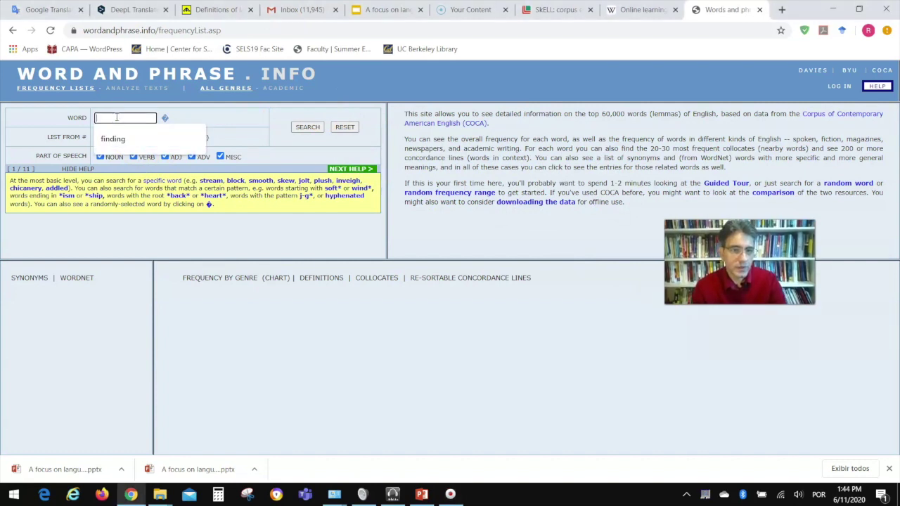
left_click(112, 139)
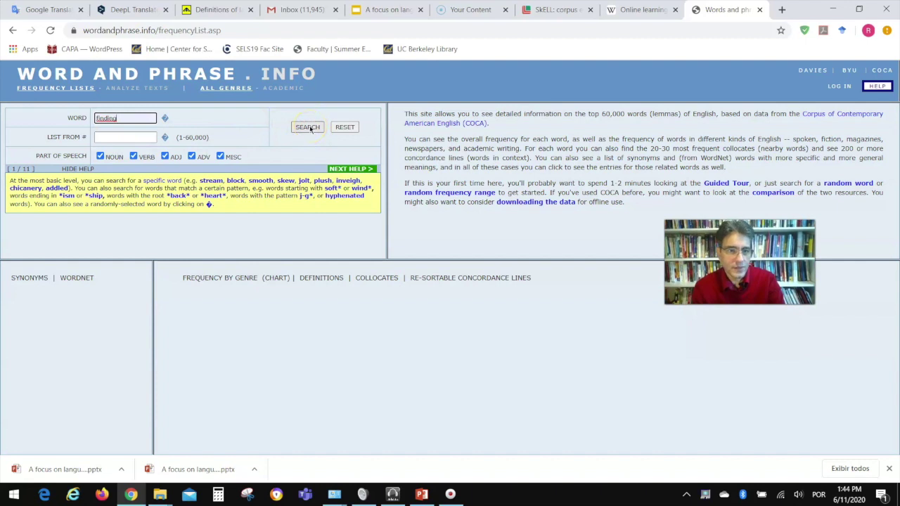
left_click(221, 158)
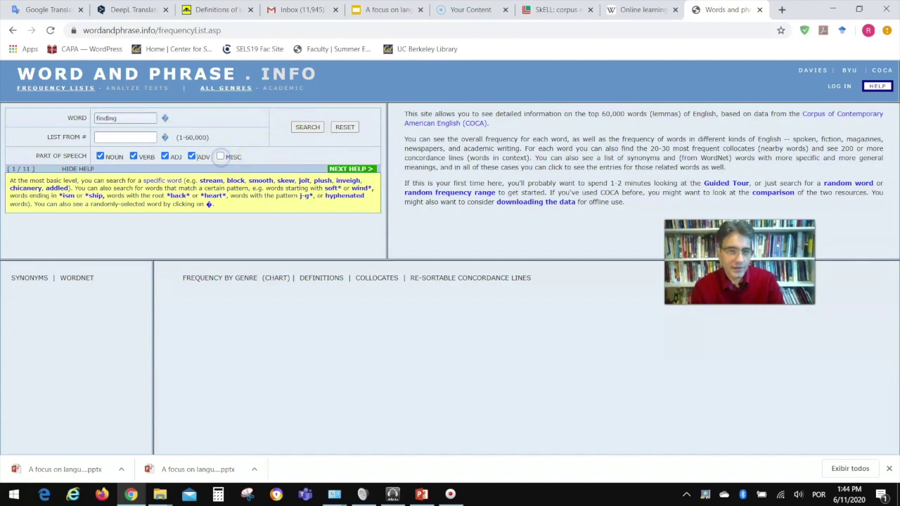
left_click(192, 157)
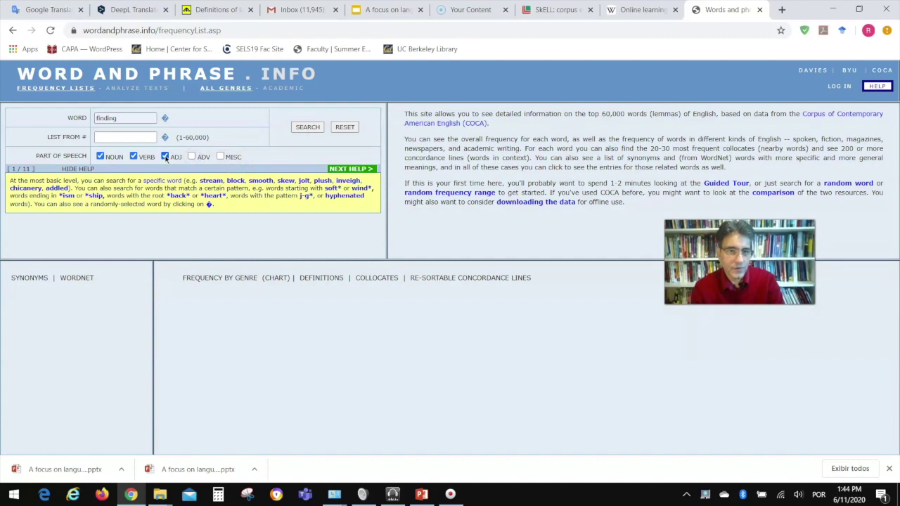
left_click(134, 157)
left_click(308, 128)
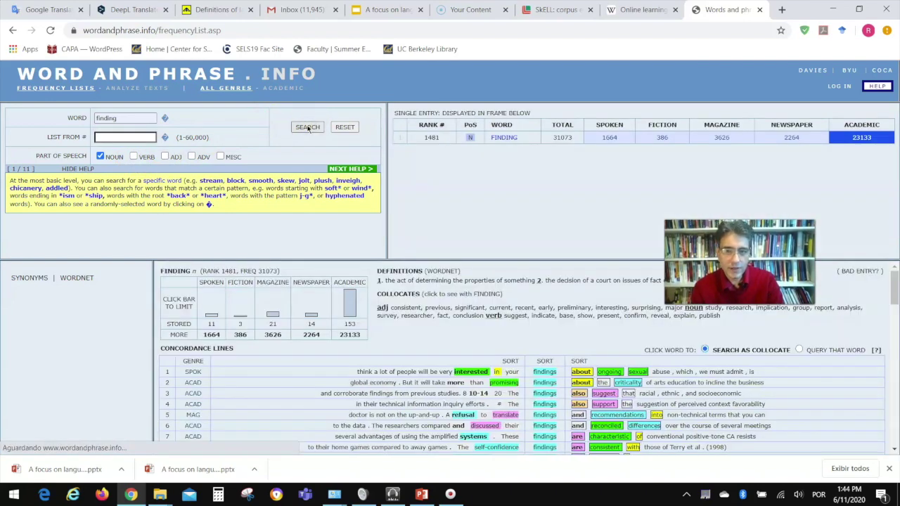
left_click(471, 154)
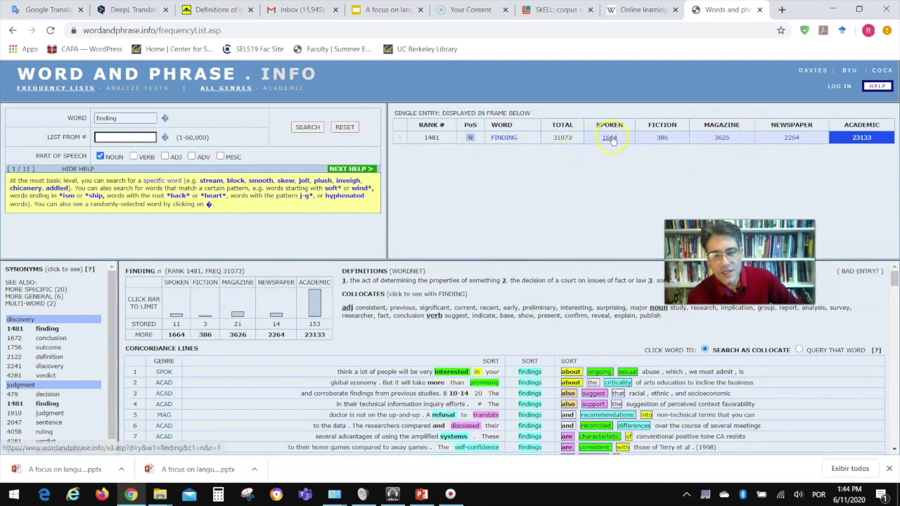
left_click(650, 157)
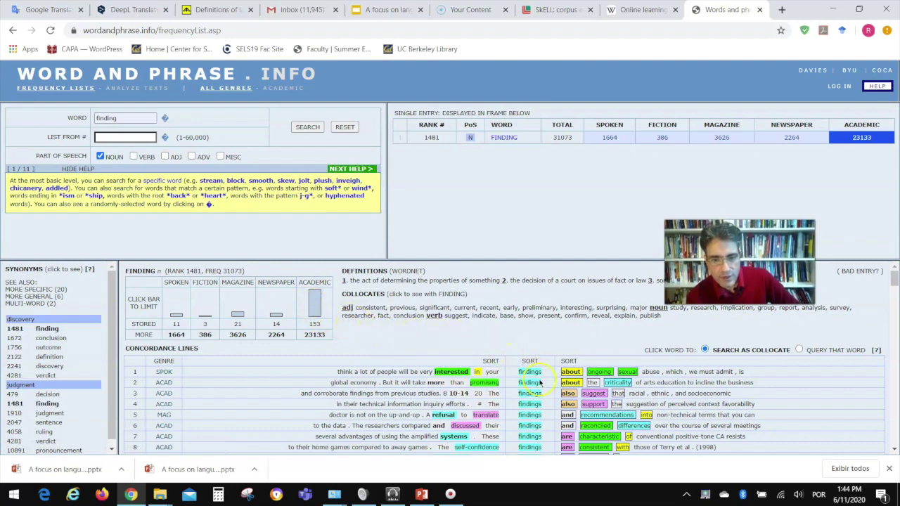
scroll(540, 383, "down", 2)
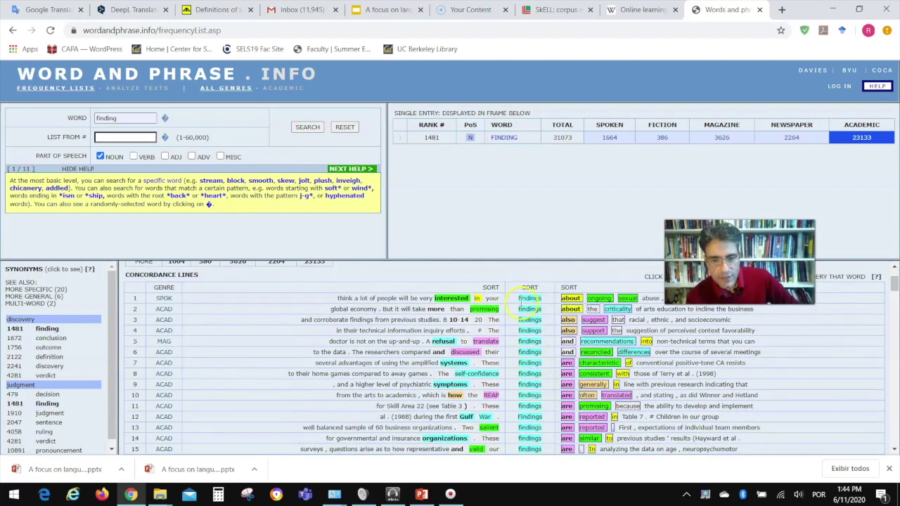
scroll(530, 363, "down", 5)
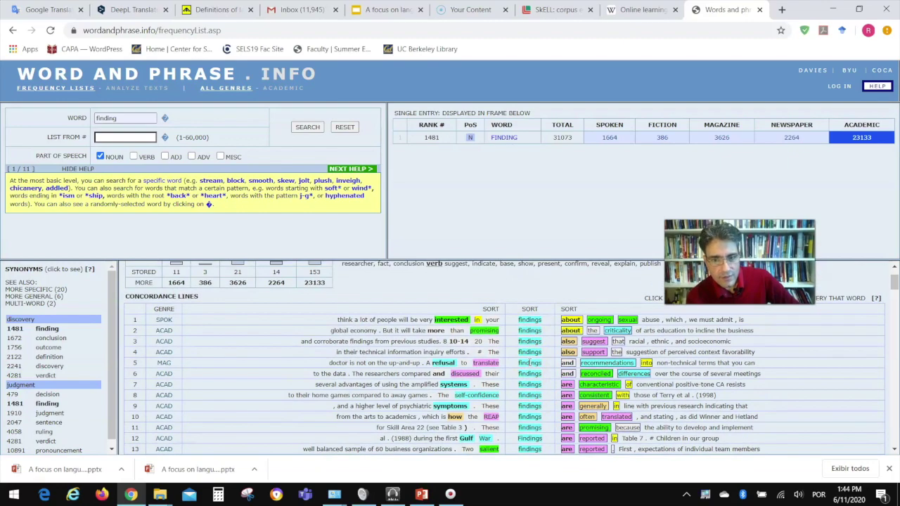
scroll(529, 378, "up", 5)
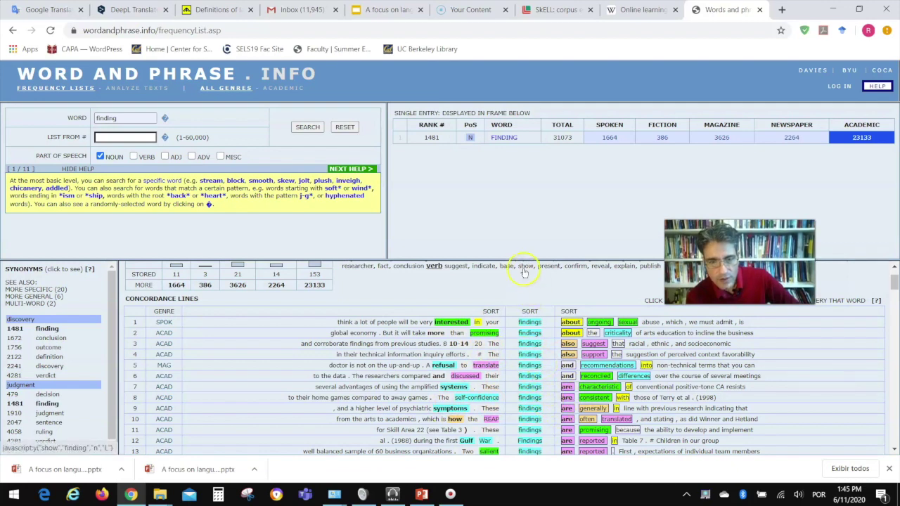
scroll(541, 291, "up", 2)
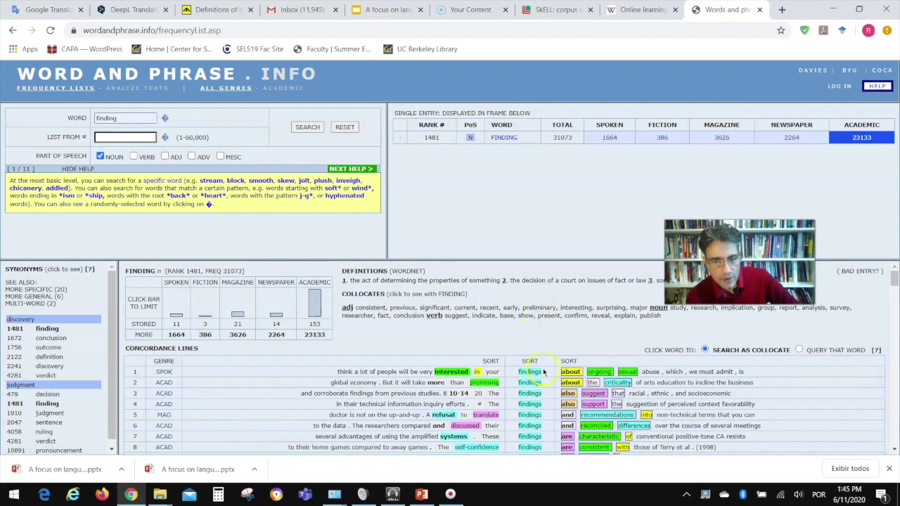
scroll(543, 373, "down", 2)
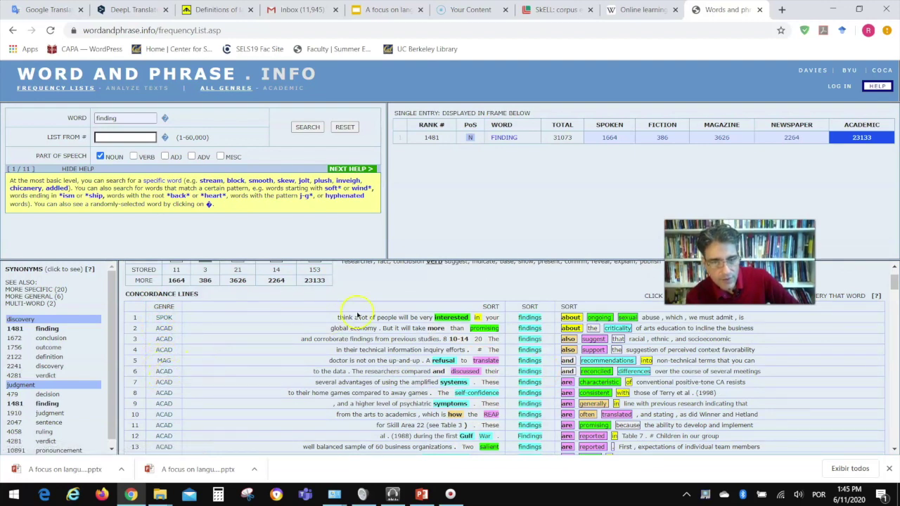
scroll(432, 289, "up", 2)
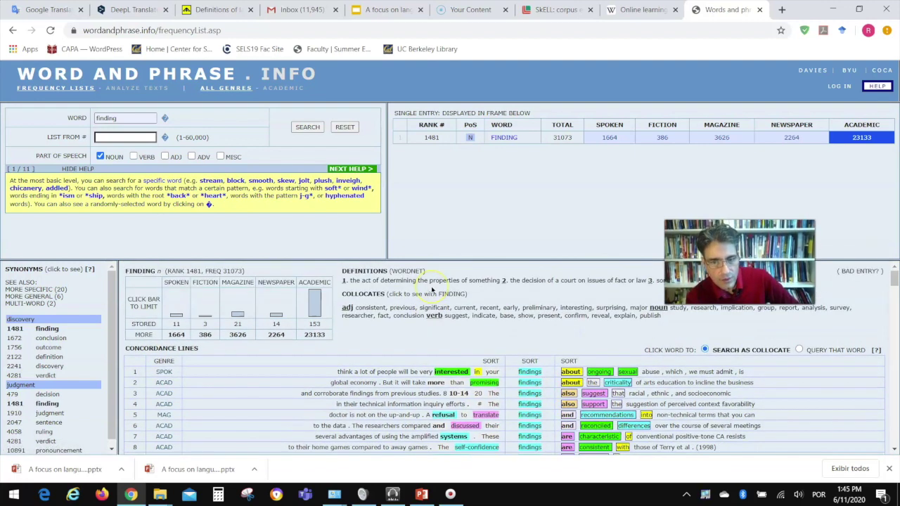
Limit the 'finding' concordance lines to ACAD texts and scan collocates like promising and suggest.
left_click(314, 308)
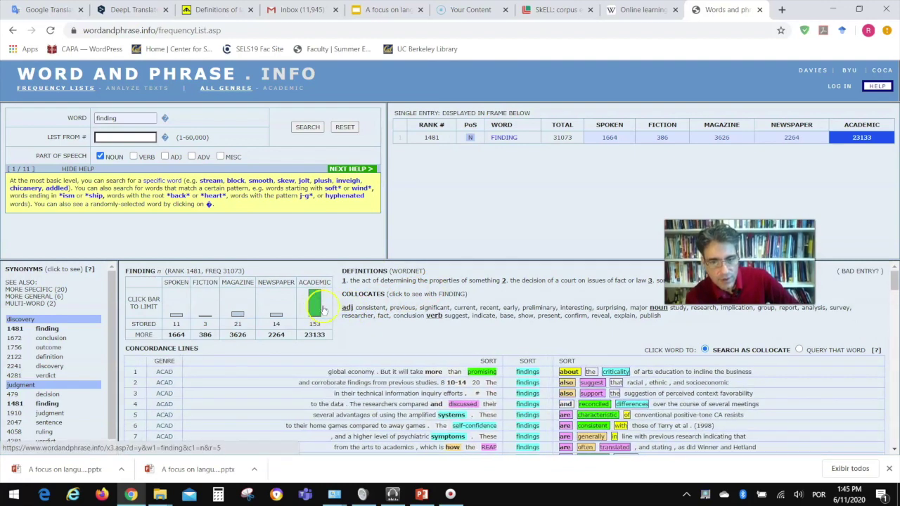
scroll(209, 410, "down", 5)
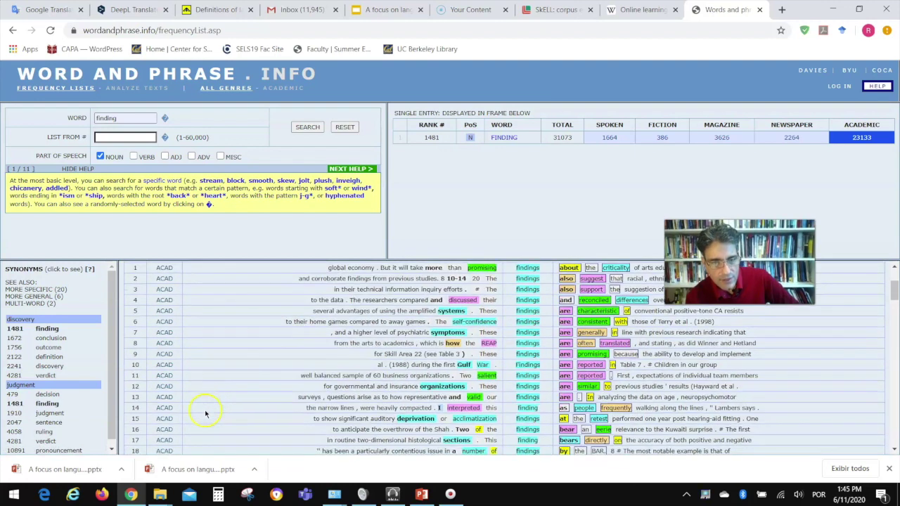
scroll(202, 336, "up", 5)
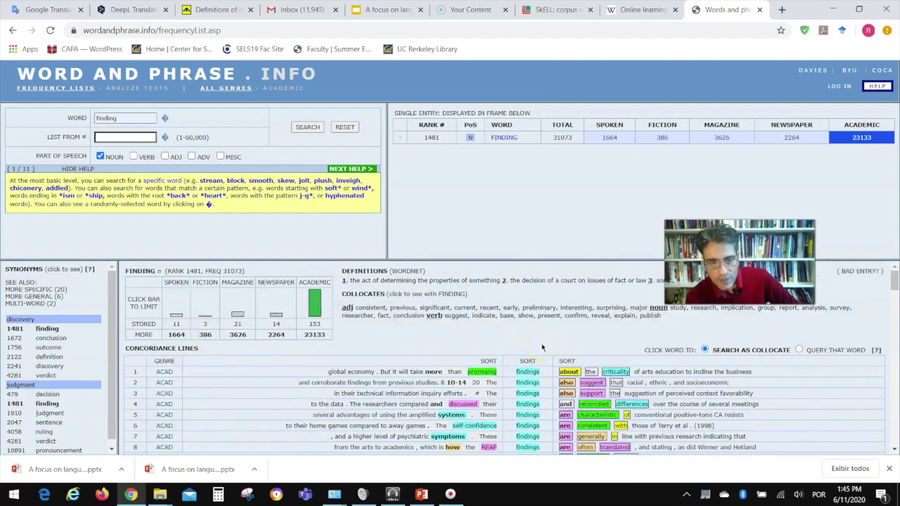
scroll(539, 349, "down", 1)
left_click(520, 342)
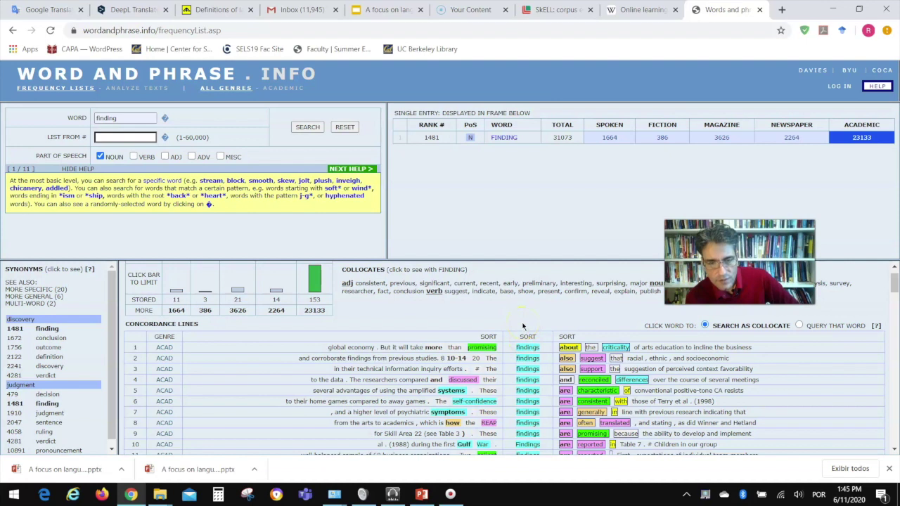
left_click(480, 348)
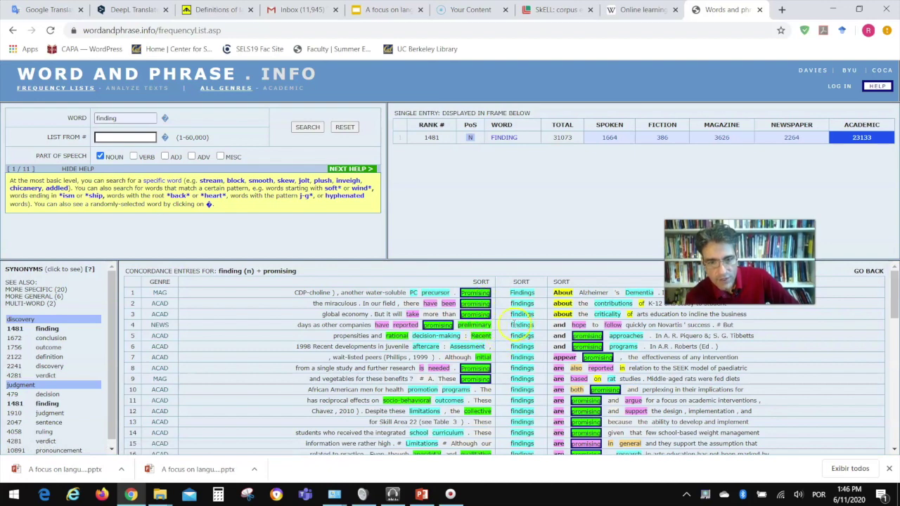
left_click(859, 271)
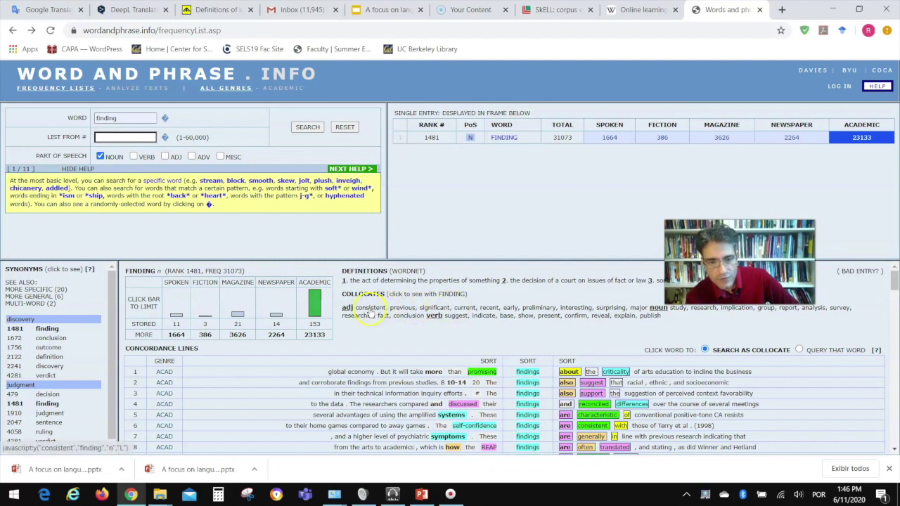
Read the 'finding + consistent' concordance lines, then go back to the FINDING noun entry.
left_click(368, 309)
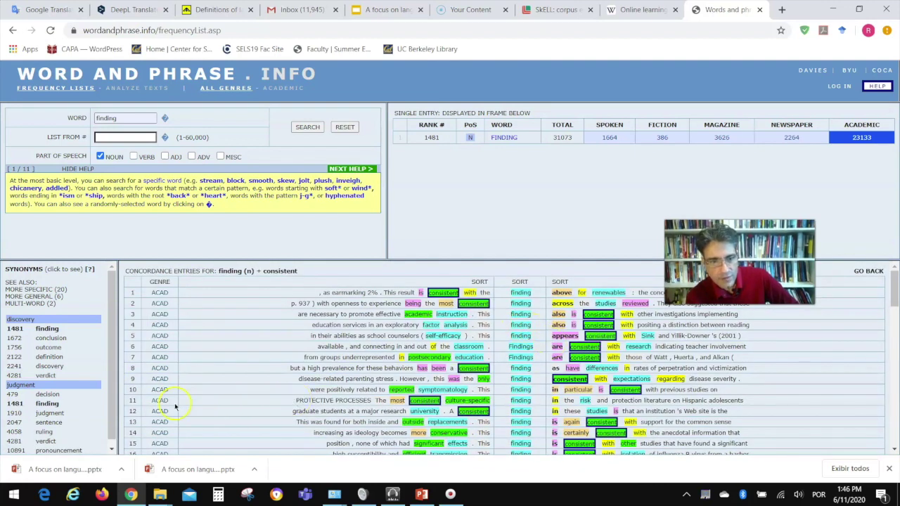
scroll(175, 403, "down", 3)
scroll(175, 403, "up", 3)
scroll(219, 394, "down", 3)
scroll(220, 394, "up", 3)
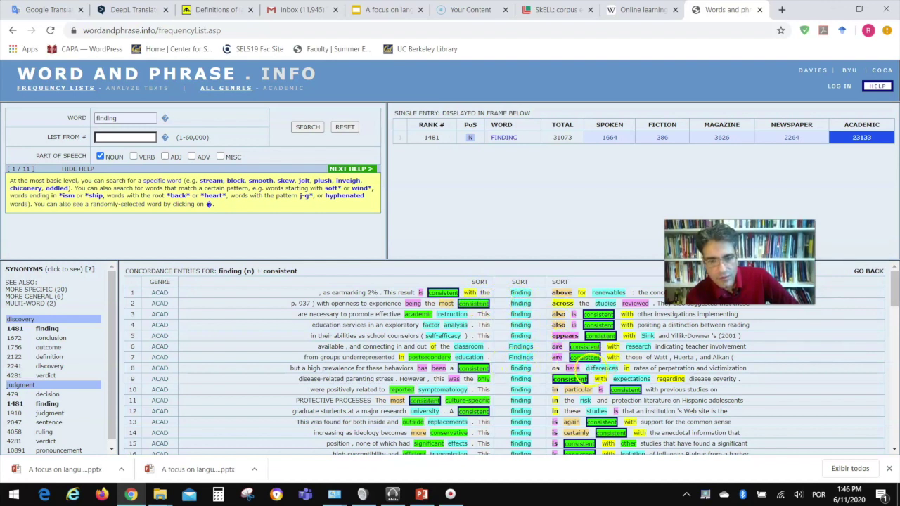
left_click(870, 272)
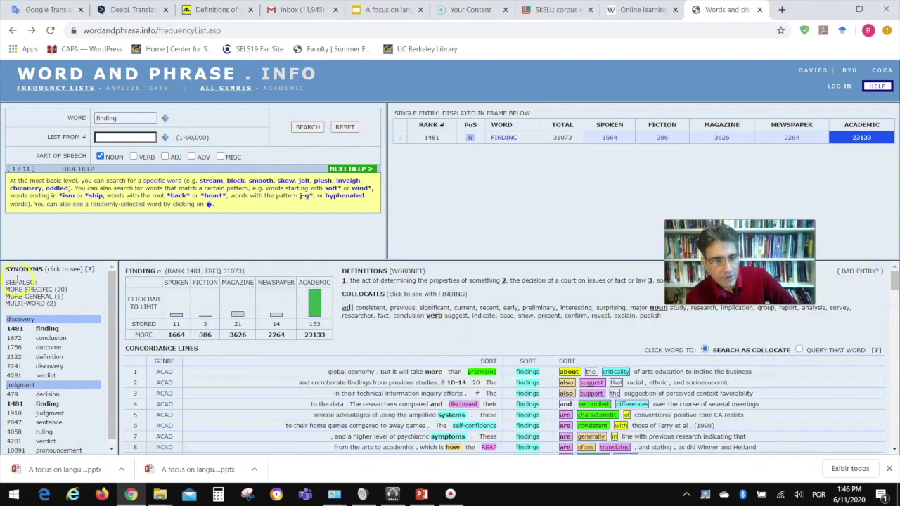
Open the word sketch for the synonym 'conclusion' (rank 1672, frequency 24805).
left_click(59, 338)
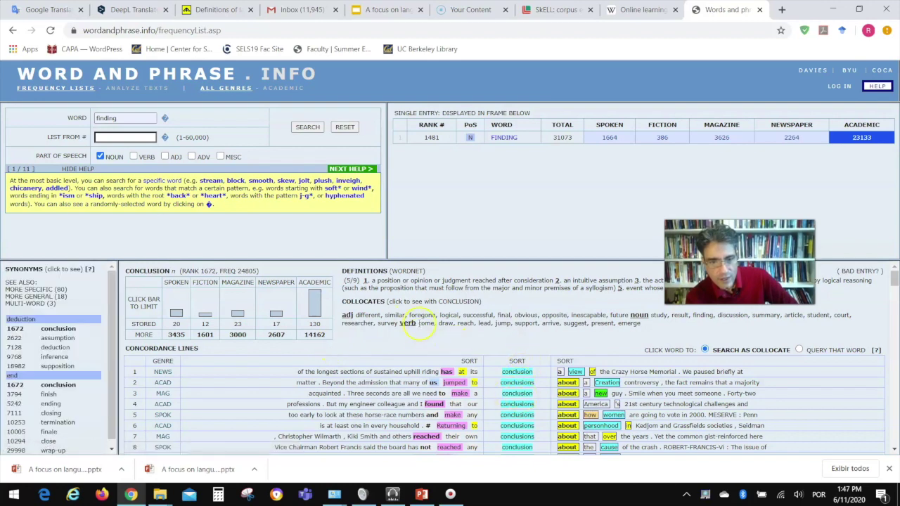
scroll(517, 415, "down", 2)
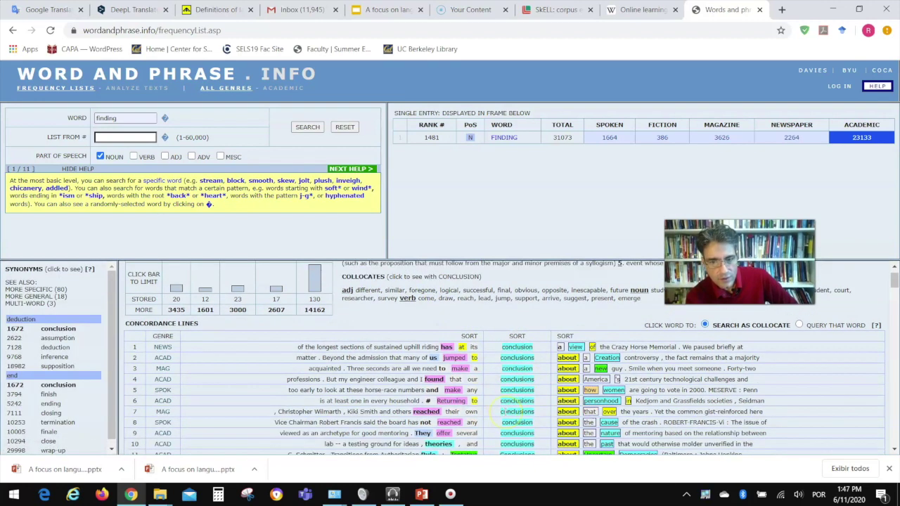
scroll(514, 414, "up", 2)
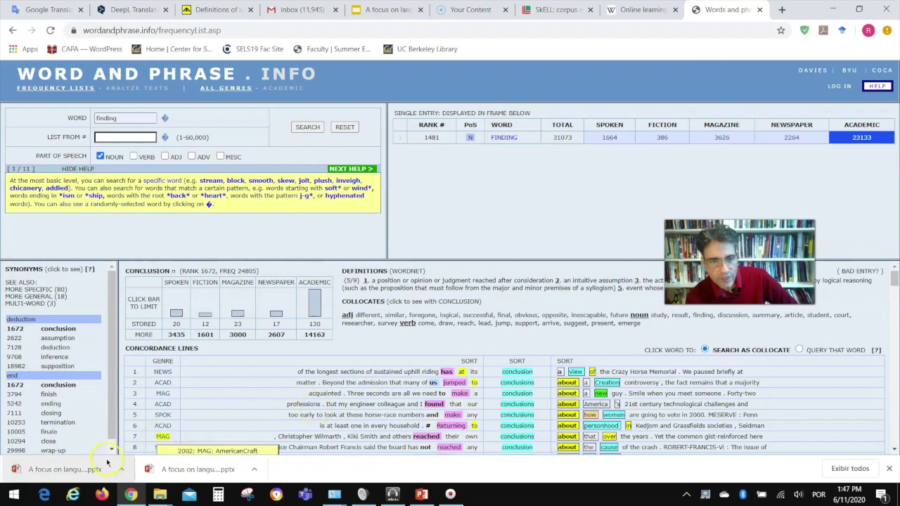
Limit the concordance lines for 'conclusion' to academic (ACAD) texts.
left_click(314, 306)
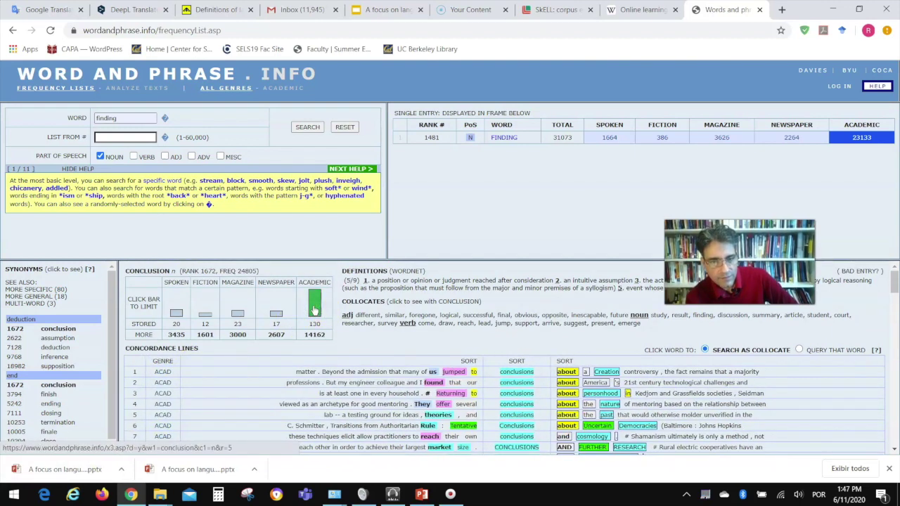
scroll(538, 407, "down", 1)
scroll(537, 407, "down", 5)
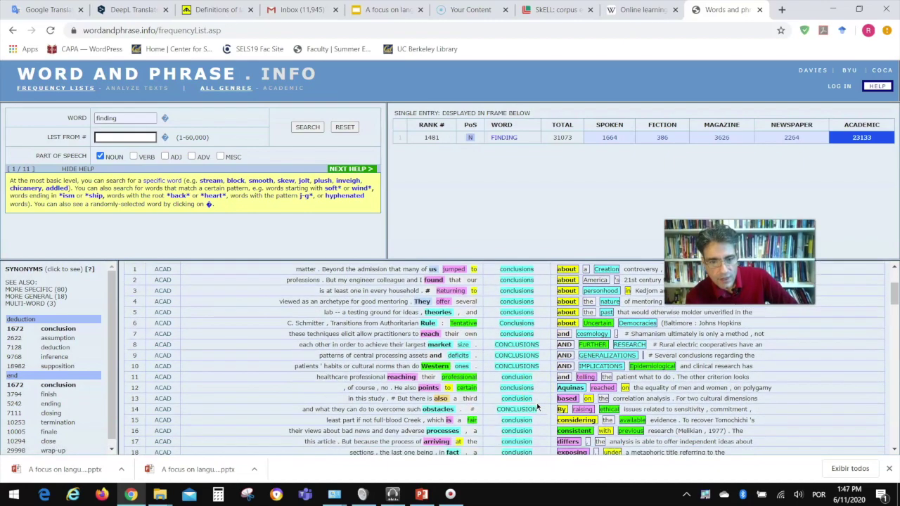
scroll(537, 407, "up", 6)
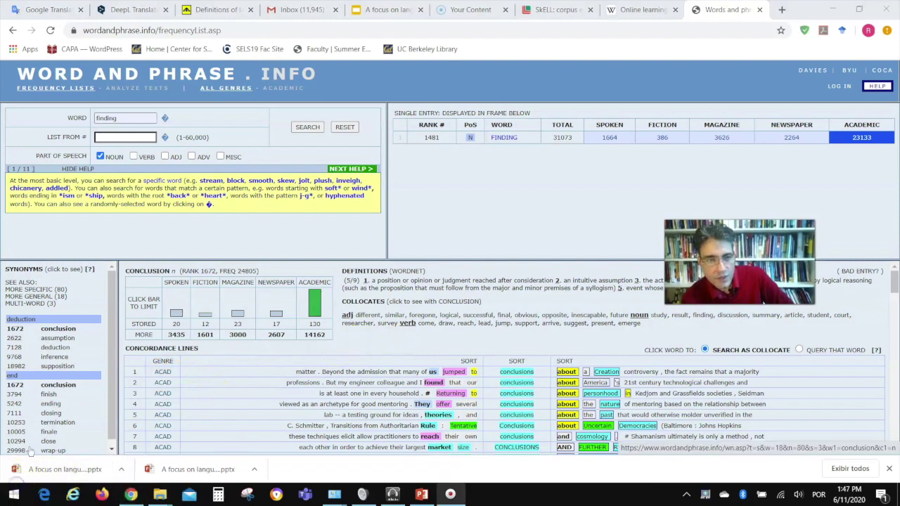
Go back to the home page and open the empty Input/analyze texts page.
left_click(117, 82)
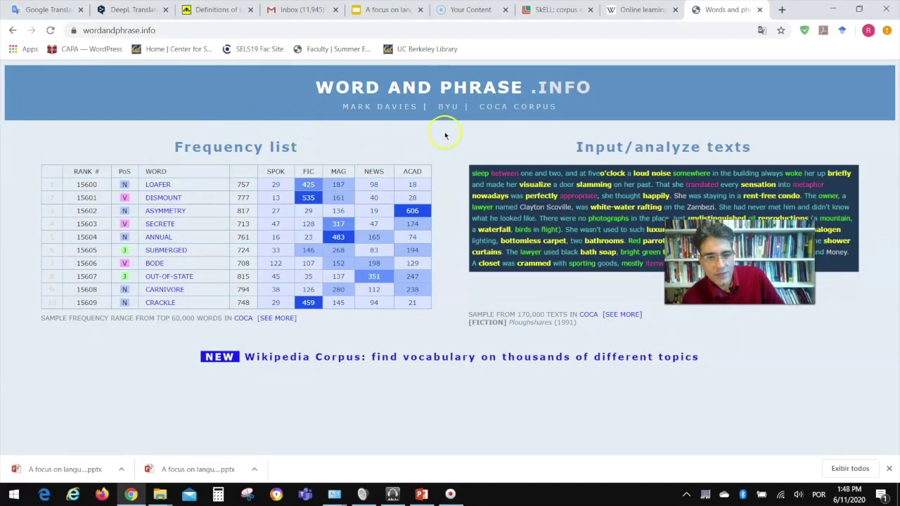
left_click(637, 151)
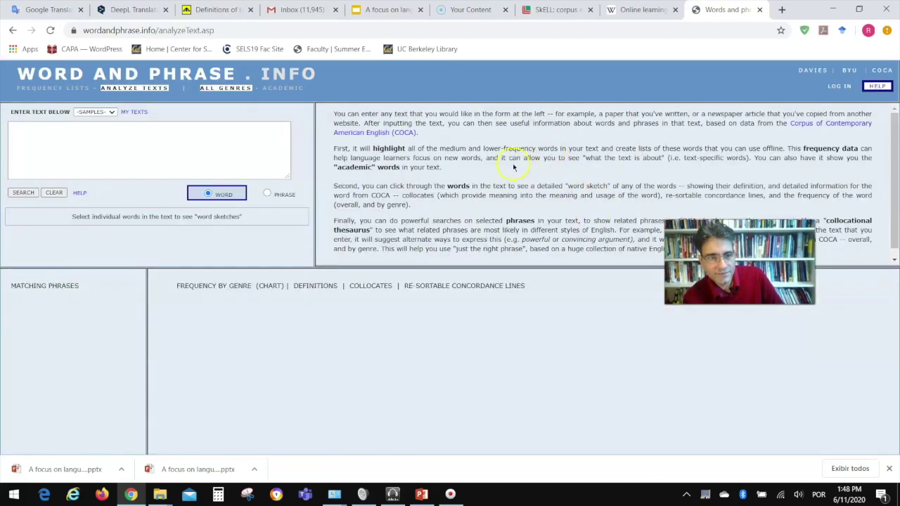
left_click(632, 9)
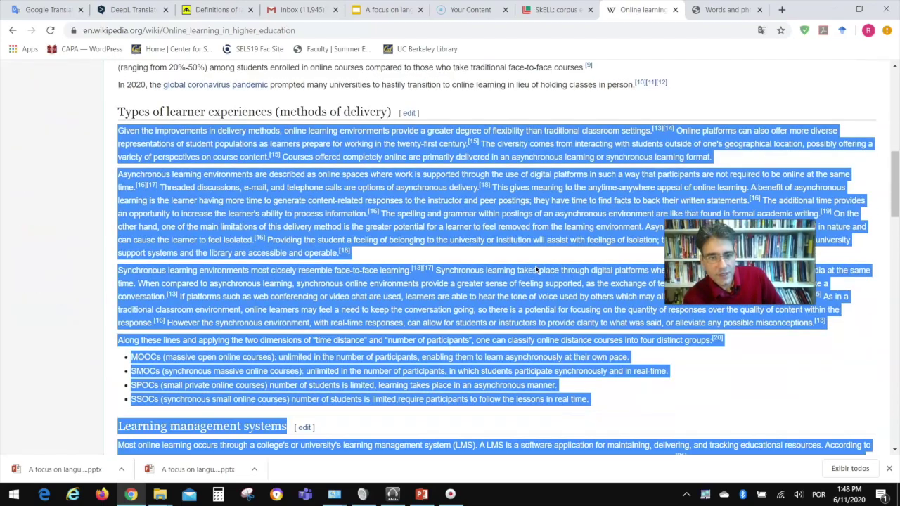
Scroll through the selected text of the 'Online learning in higher education' article.
scroll(536, 270, "down", 2)
scroll(536, 269, "down", 2)
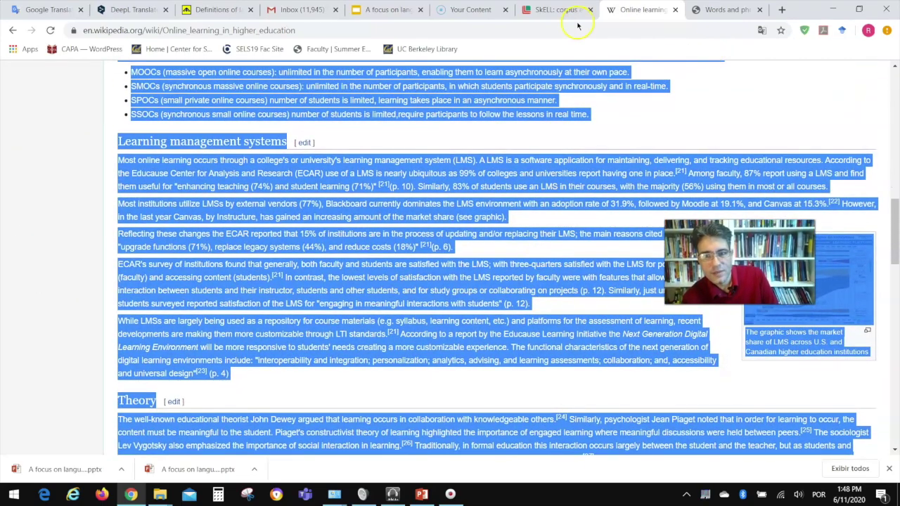
Paste the Wikipedia article text and analyze it: 1938 words, 61%/20%/16% by frequency range.
left_click(707, 11)
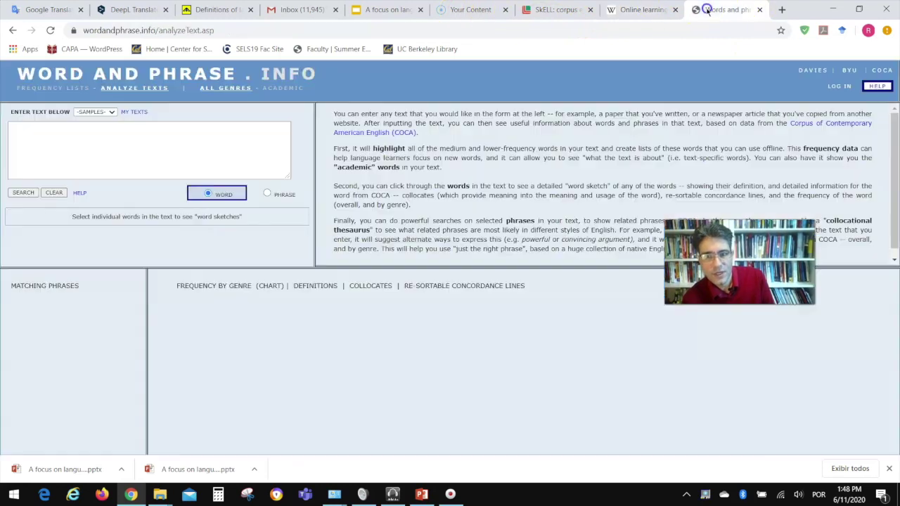
left_click(154, 140)
key("ctrl+v")
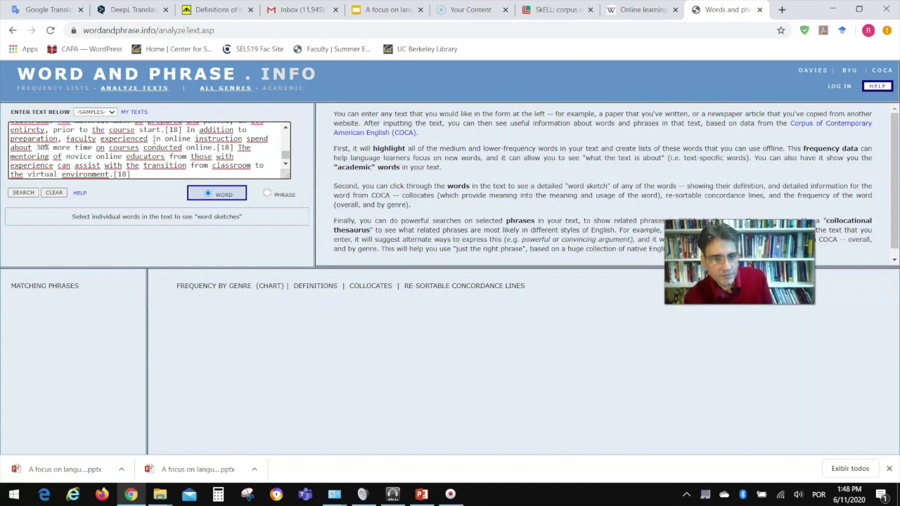
left_click(23, 193)
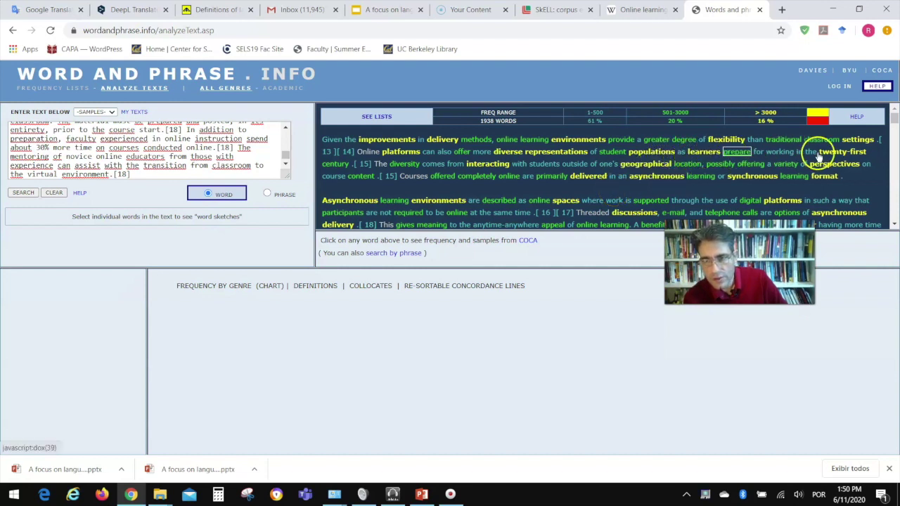
Open the word sketch for the noun 'setting' (rank 1751) and show only academic concordance lines.
left_click(854, 142)
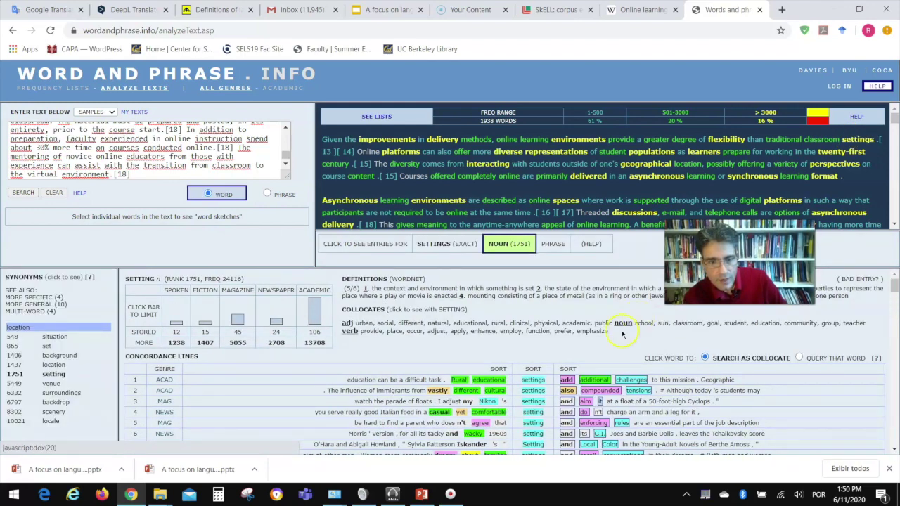
left_click(598, 325)
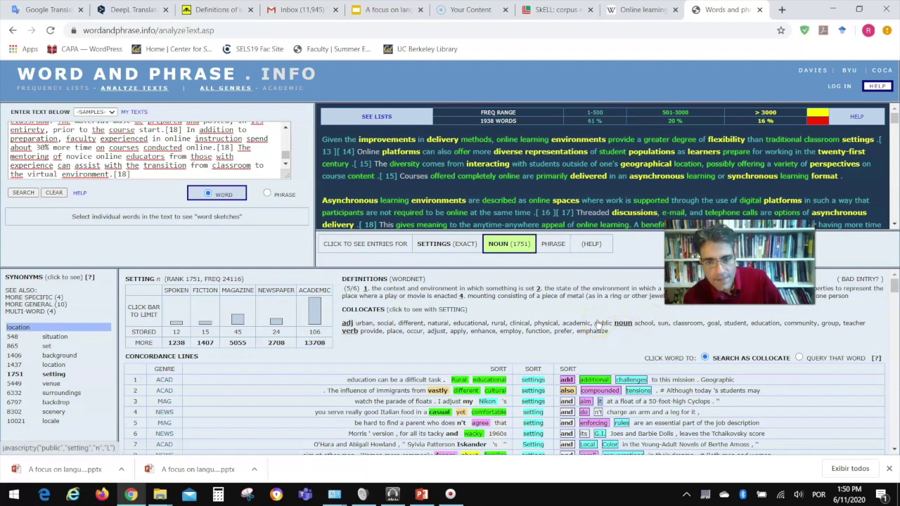
left_click(527, 420)
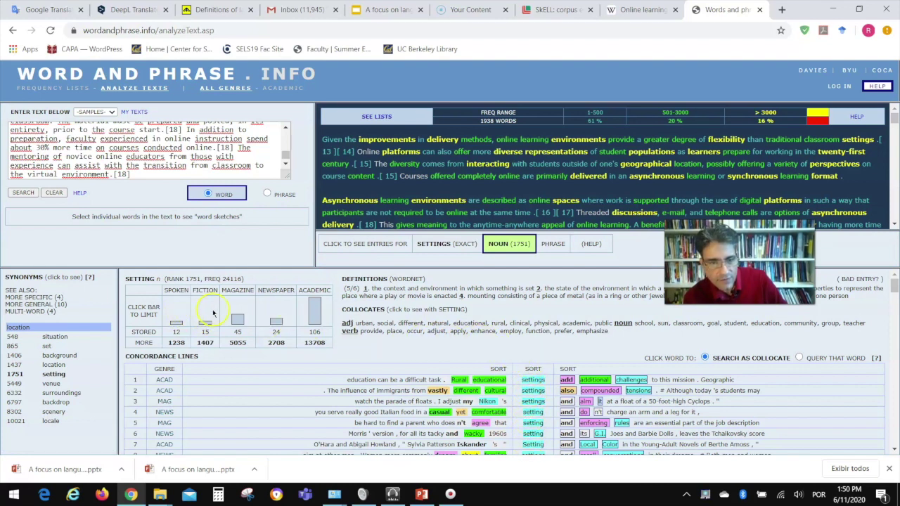
left_click(315, 307)
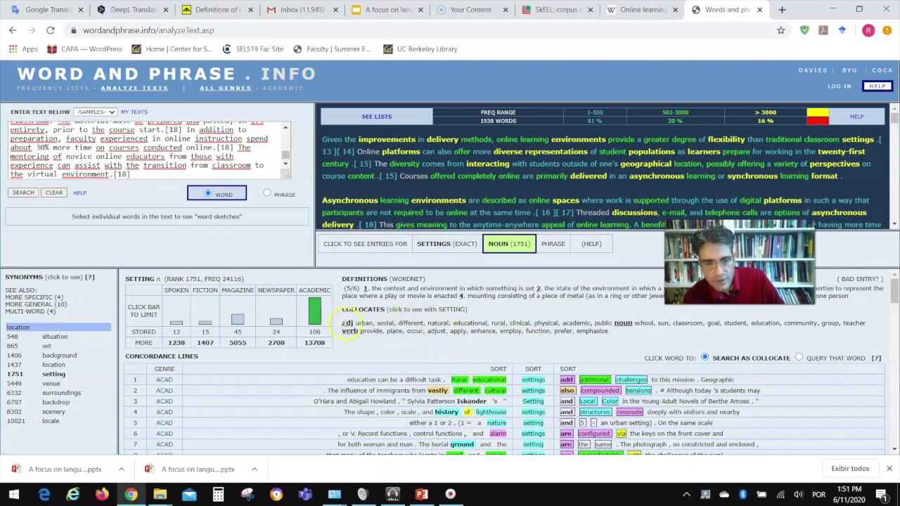
List concordance lines for 'setting' with the adjective collocate 'urban', then choose PHRASE search mode.
left_click(365, 324)
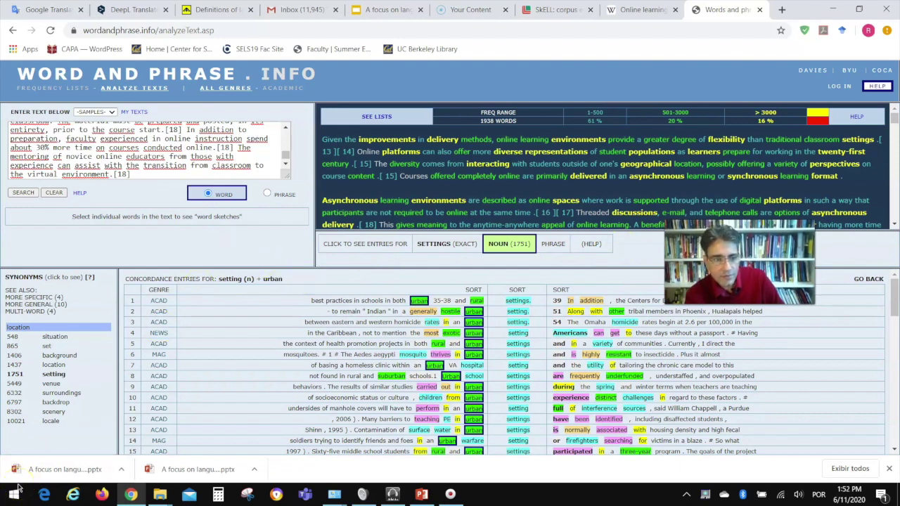
left_click(267, 194)
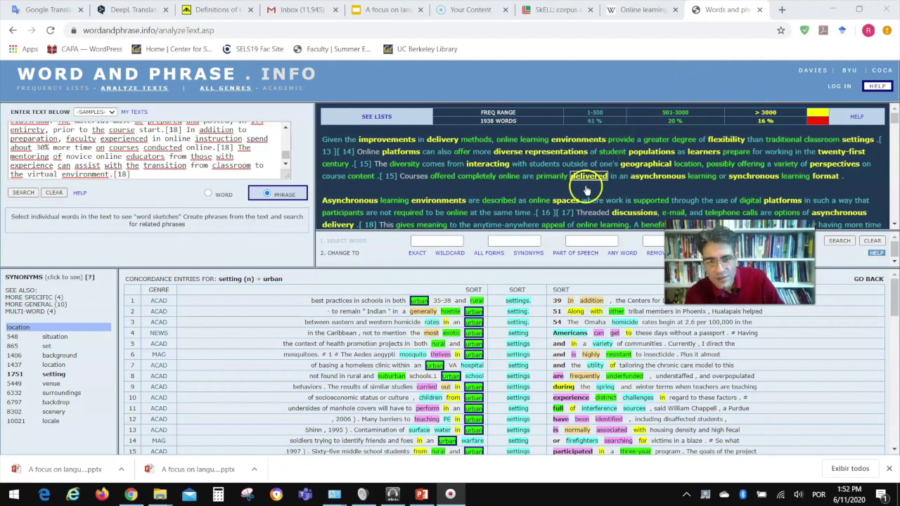
Open the word sketch for the adverb 'primarily' (rank 2147, frequency 18078).
scroll(587, 196, "down", 3)
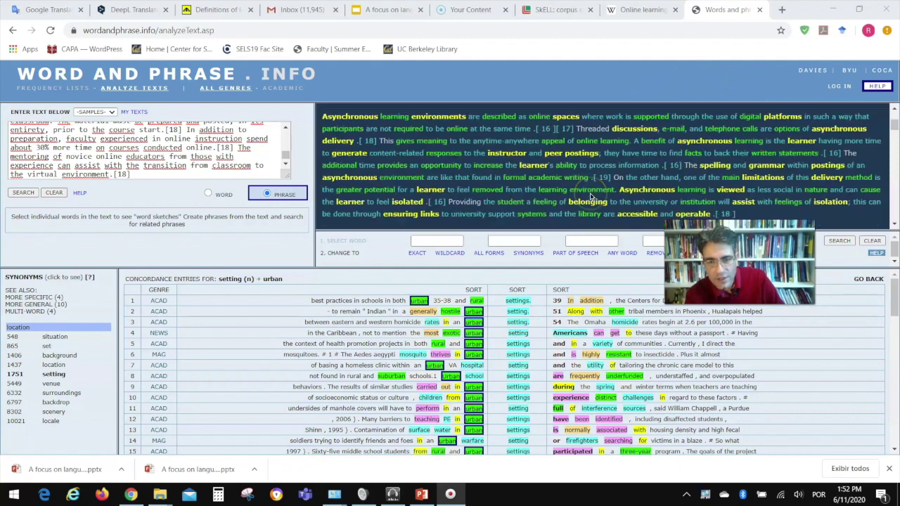
scroll(591, 193, "up", 5)
left_click(628, 191)
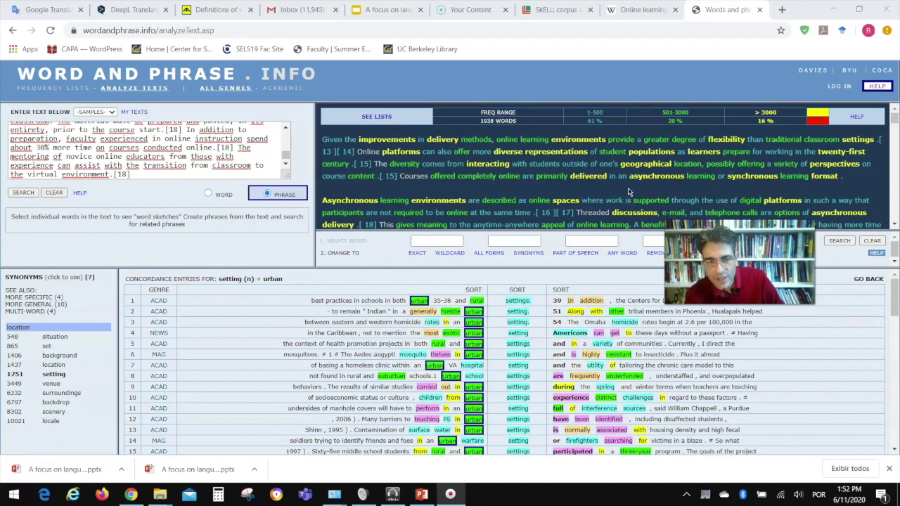
left_click(549, 178)
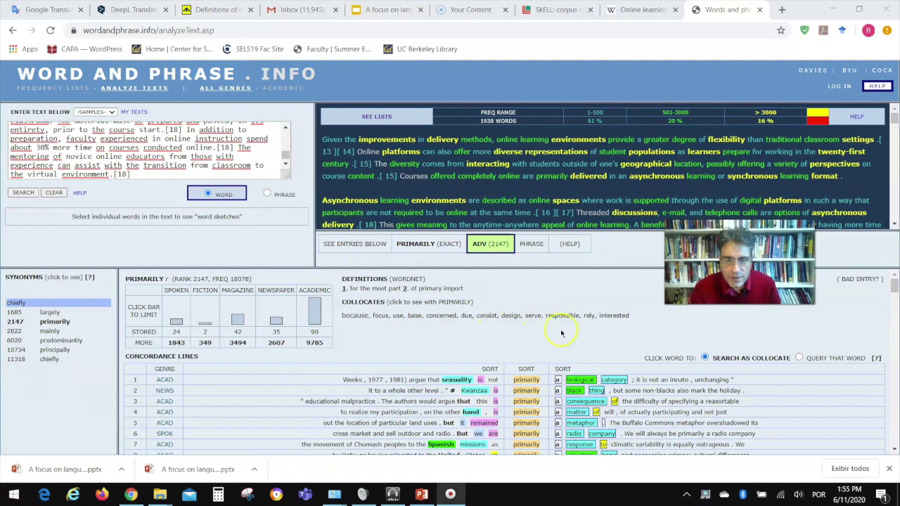
scroll(565, 335, "down", 3)
scroll(565, 335, "up", 3)
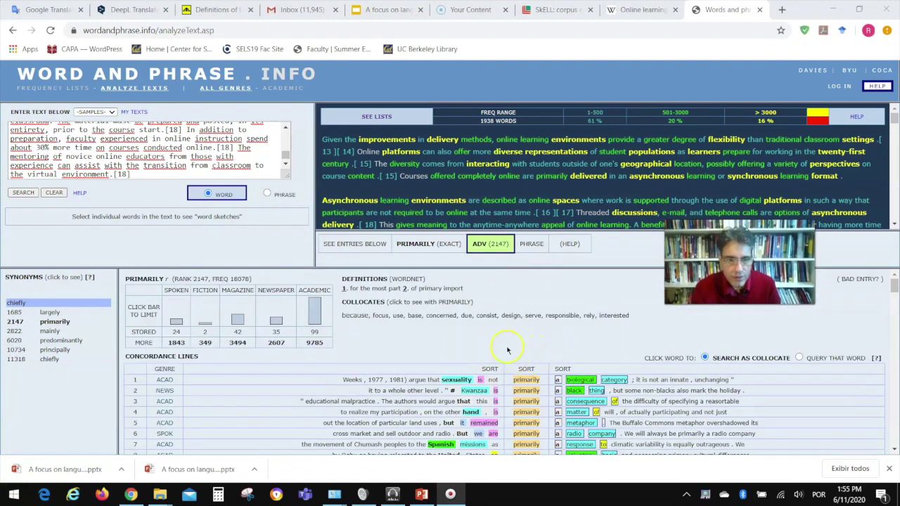
Limit the concordance lines for 'primarily' to academic texts and review them.
left_click(314, 321)
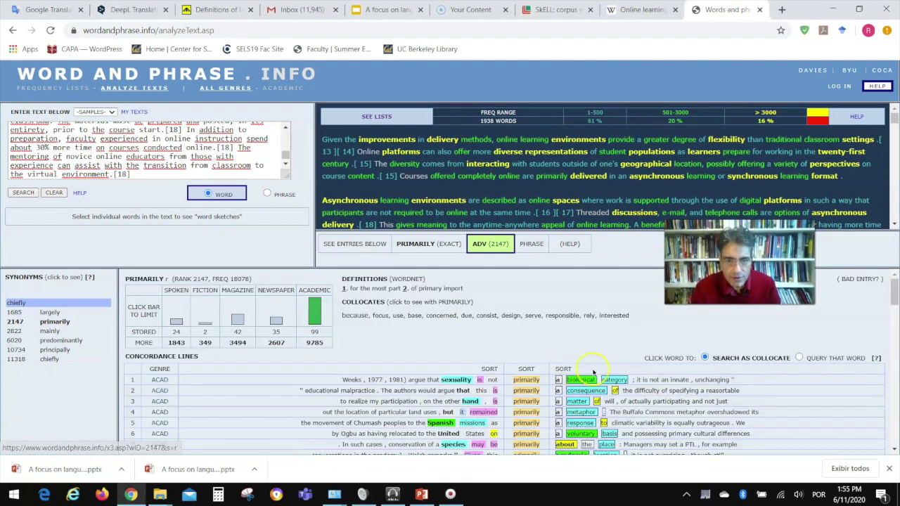
scroll(596, 373, "down", 1)
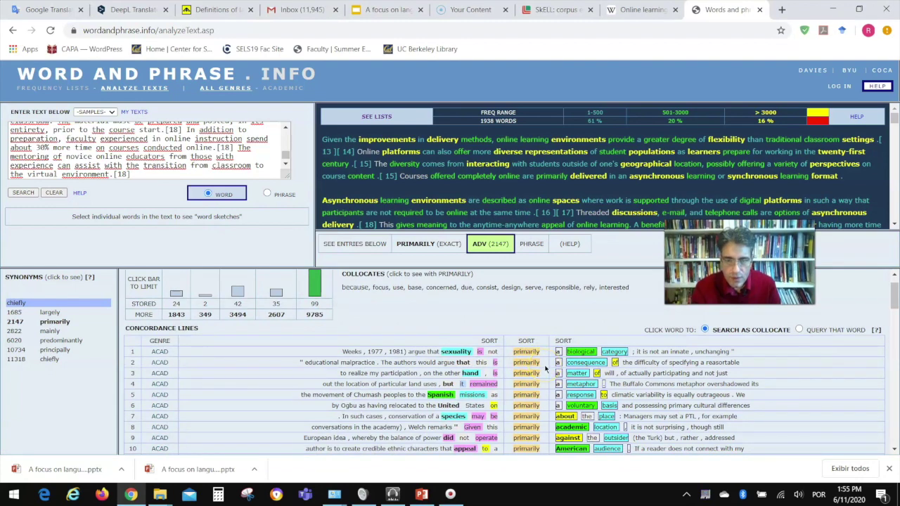
scroll(545, 365, "down", 2)
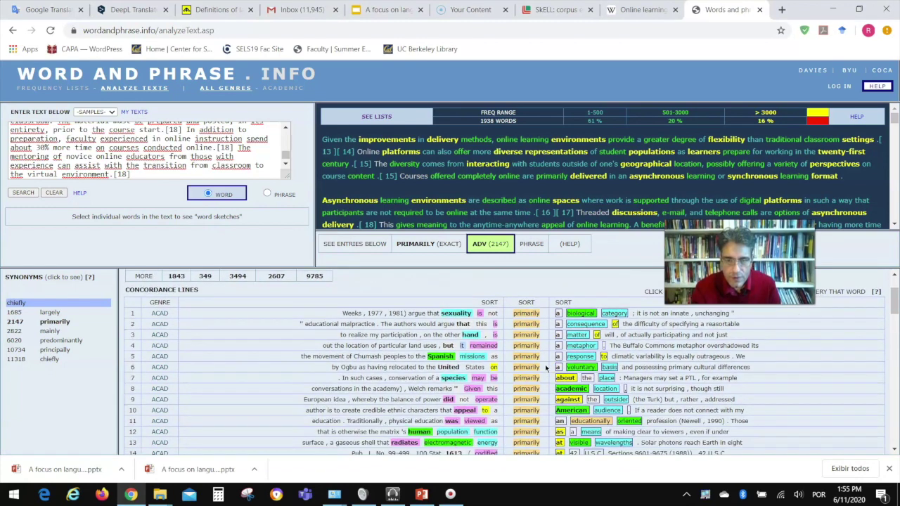
scroll(545, 364, "up", 3)
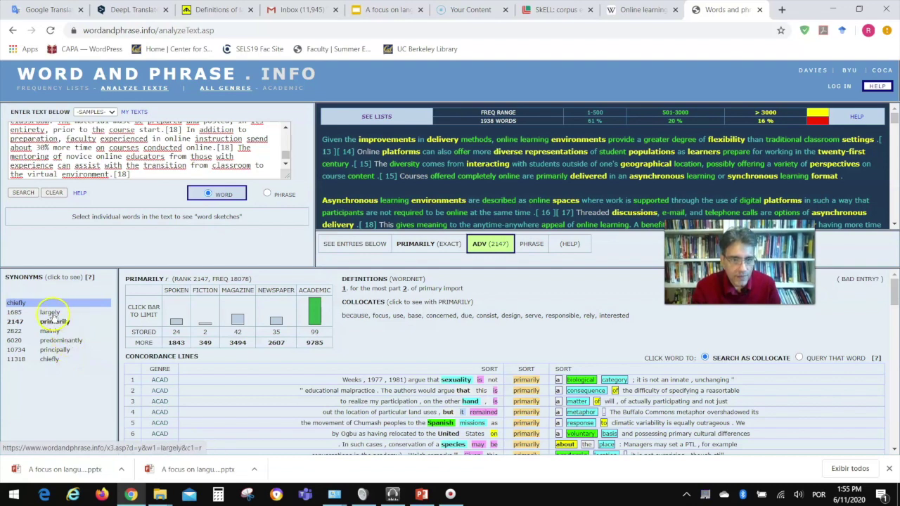
Show the sketch for the synonym 'largely', then list the text's words by frequency range.
left_click(51, 313)
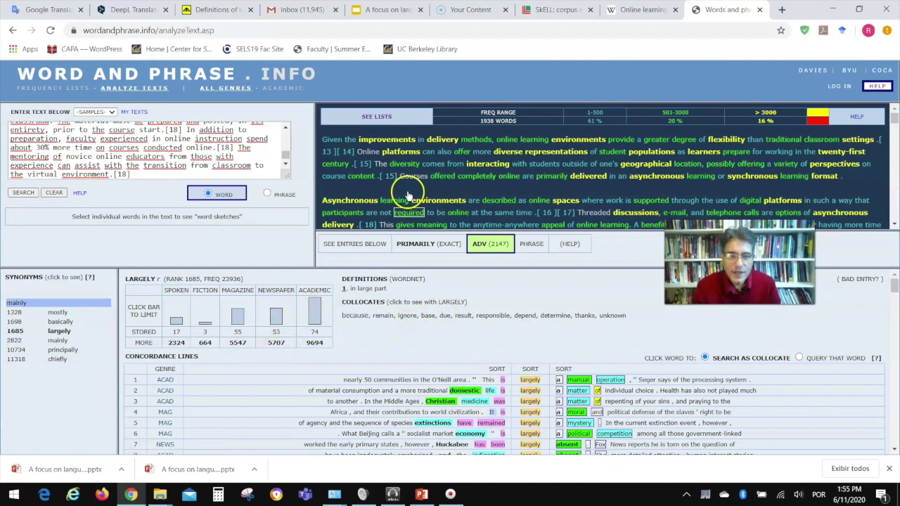
left_click(386, 117)
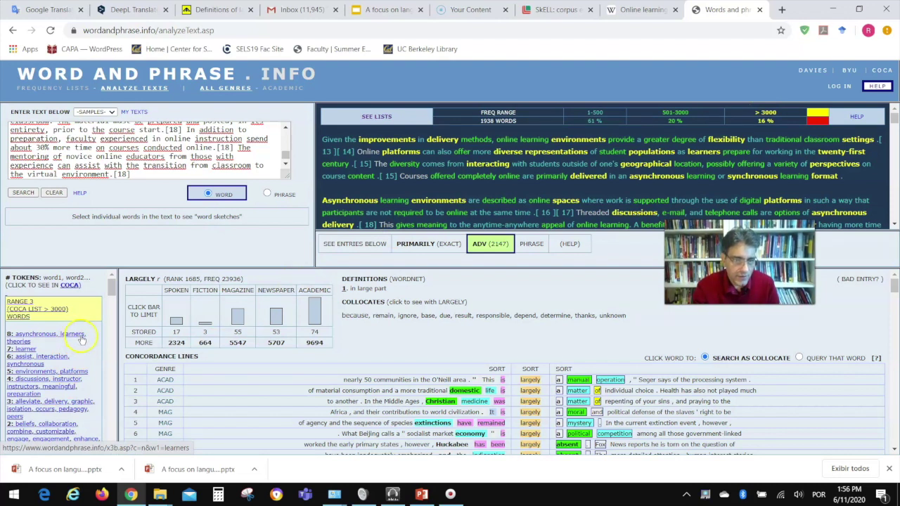
Review the Range 3 word list, led by asynchronous, learners and theories (8 each).
left_click(48, 355)
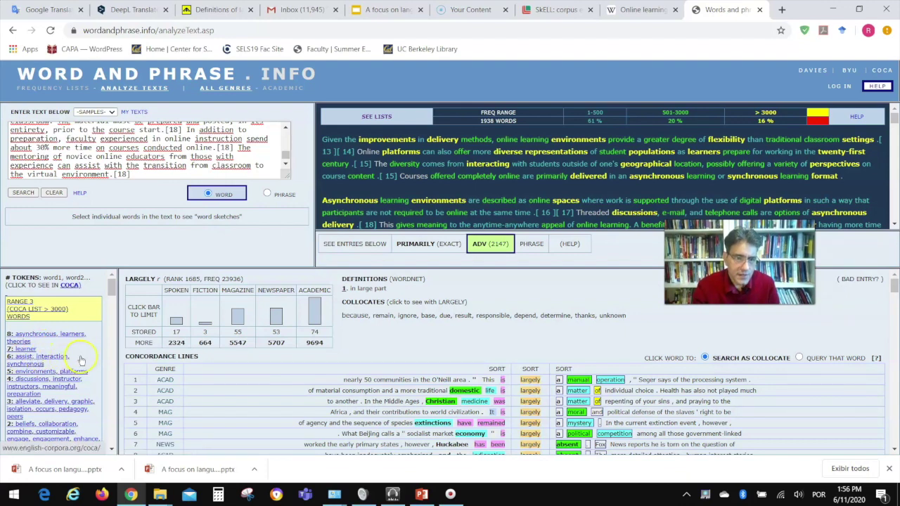
scroll(81, 360, "down", 1)
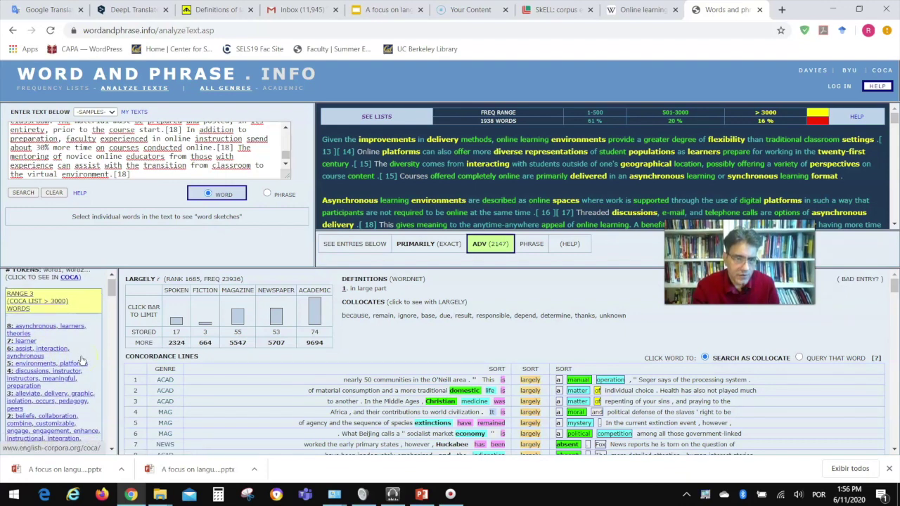
scroll(82, 360, "down", 5)
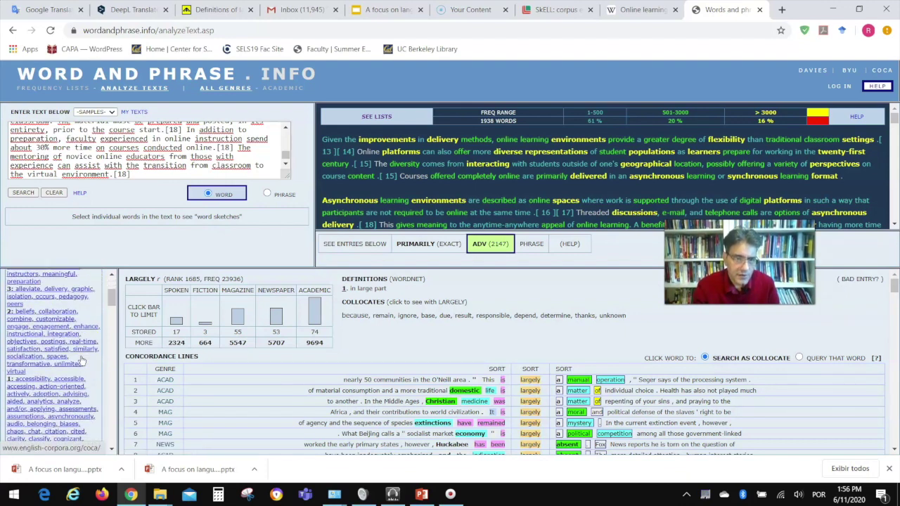
scroll(82, 360, "up", 6)
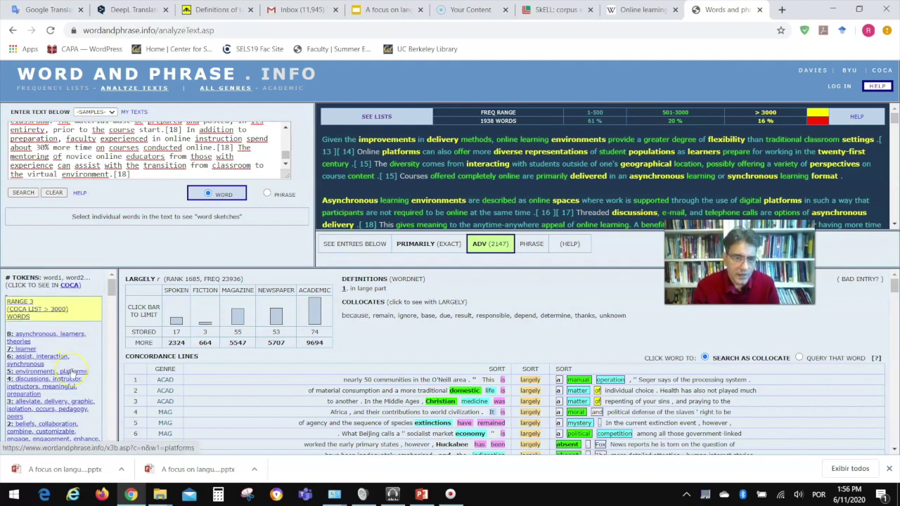
scroll(69, 373, "down", 5)
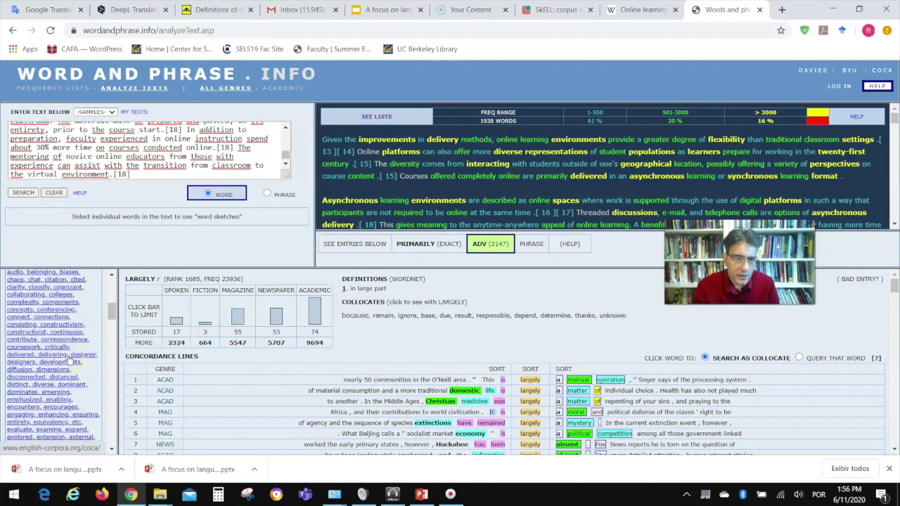
scroll(69, 360, "up", 6)
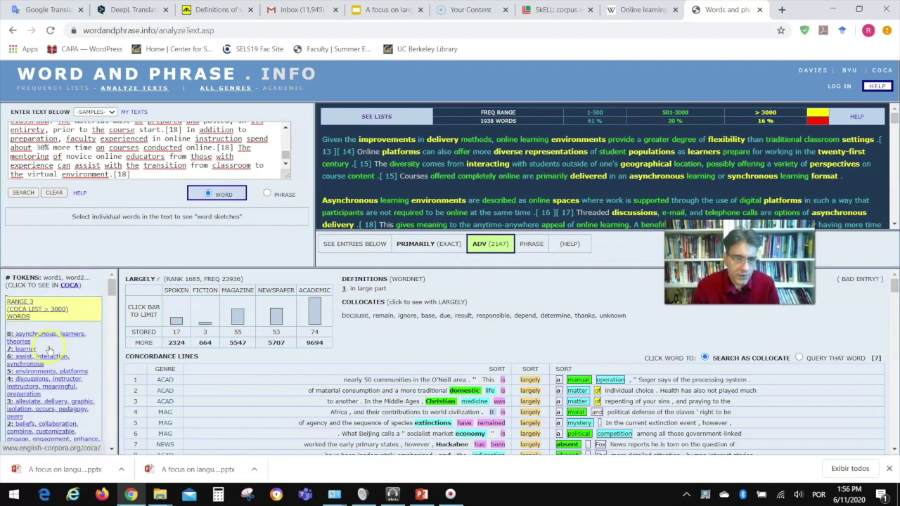
scroll(56, 367, "down", 5)
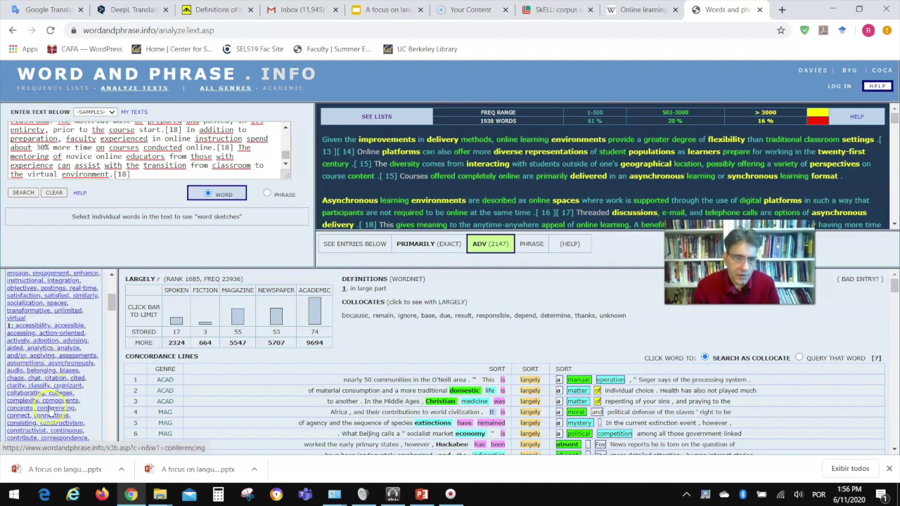
scroll(67, 424, "down", 5)
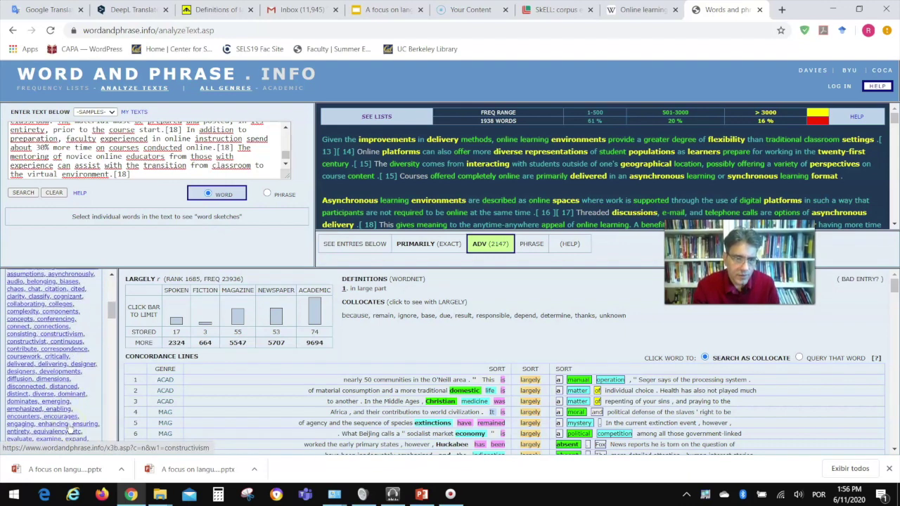
scroll(70, 428, "down", 8)
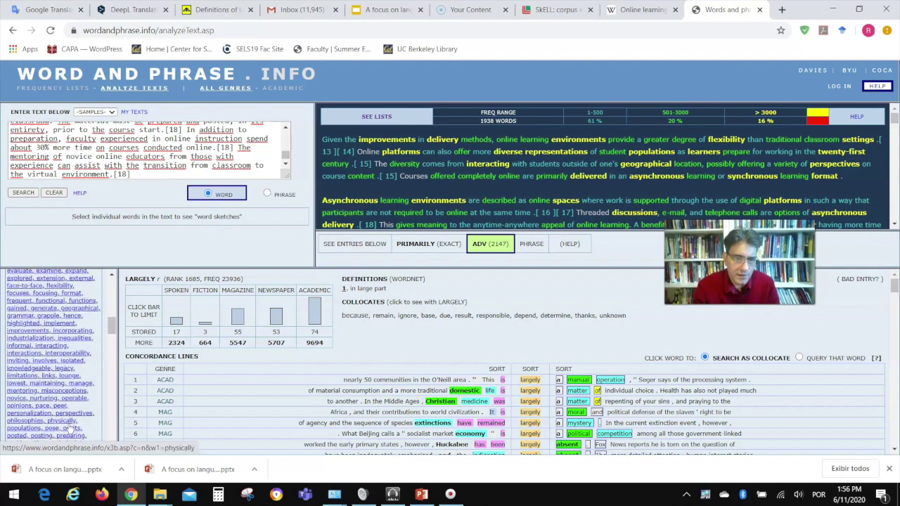
scroll(69, 429, "up", 15)
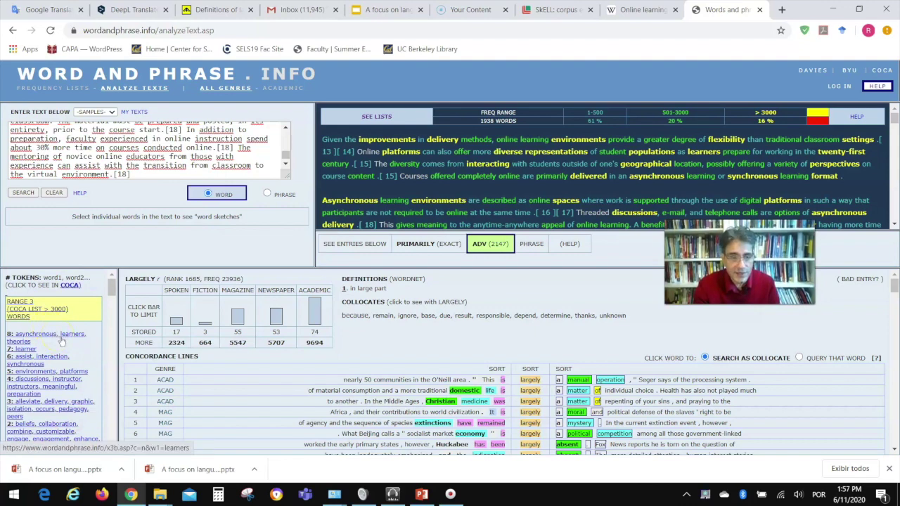
Go through the Range 2 and Range 1 lists, then open the downloaded .pptx presentation.
scroll(90, 367, "down", 10)
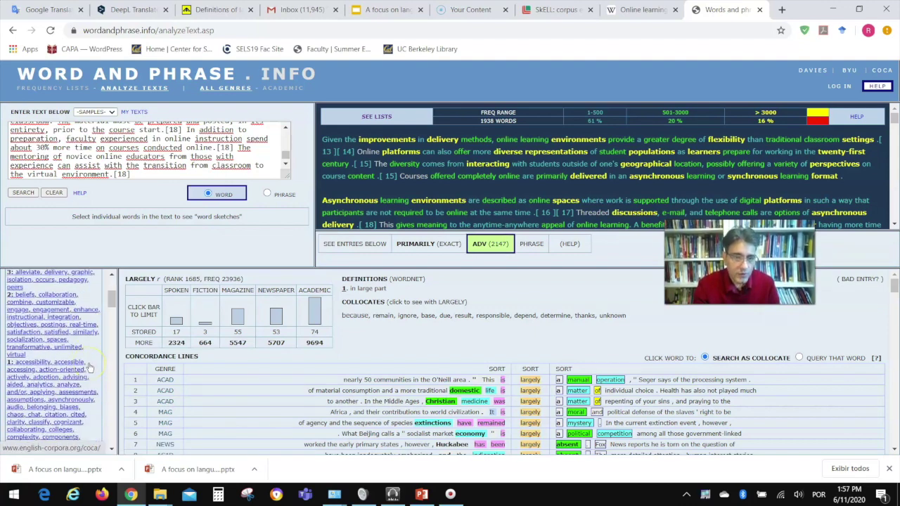
scroll(89, 367, "down", 8)
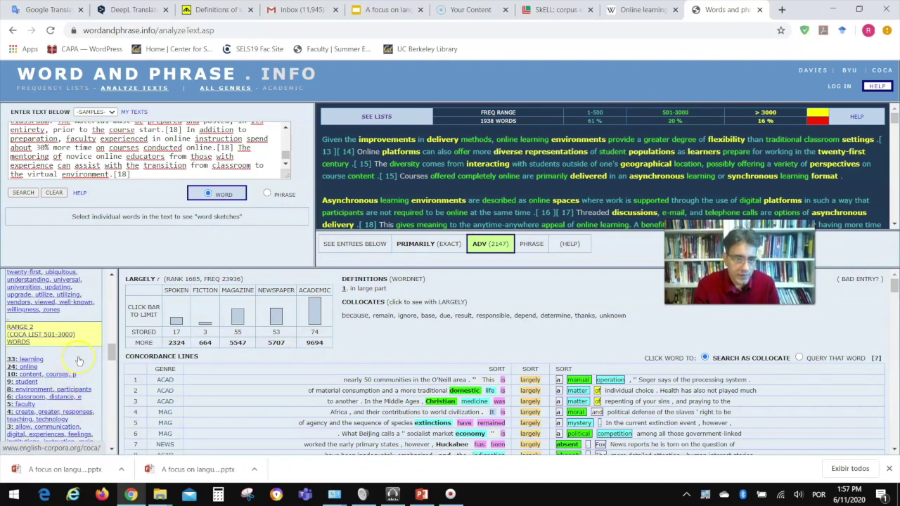
scroll(71, 362, "down", 1)
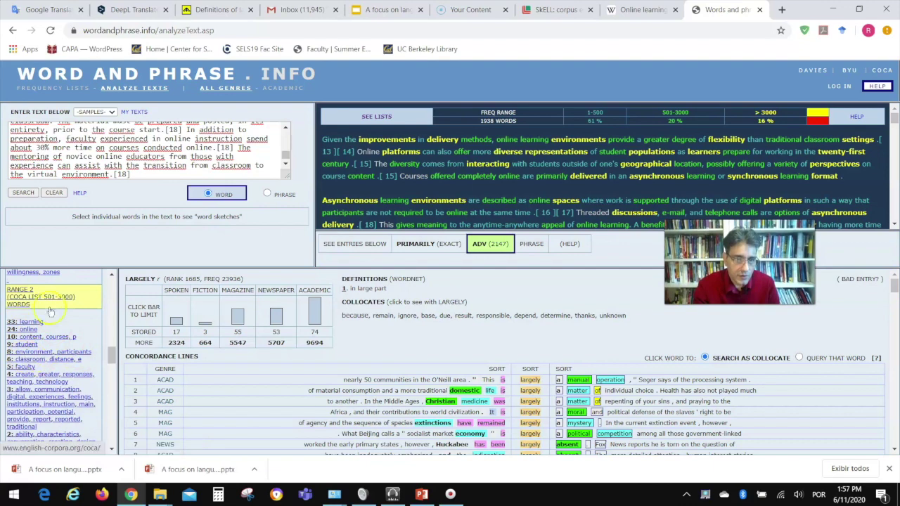
scroll(78, 389, "down", 6)
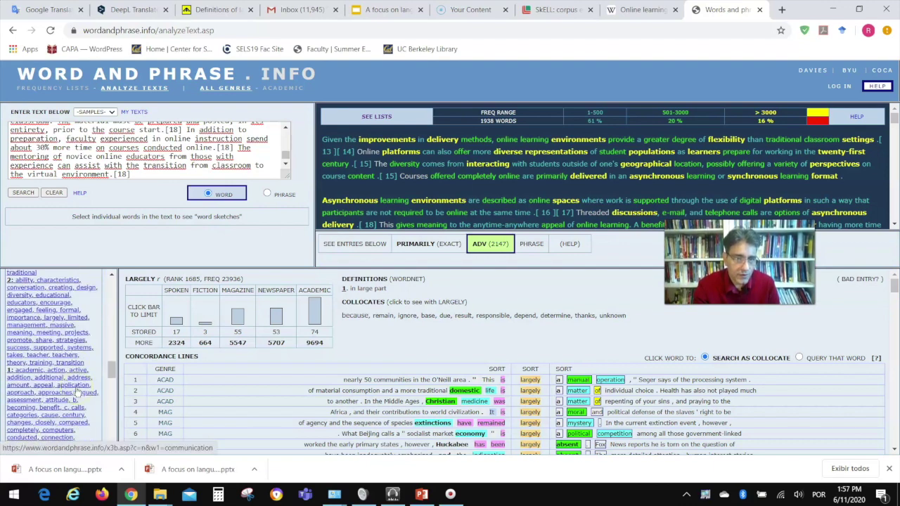
scroll(75, 383, "down", 5)
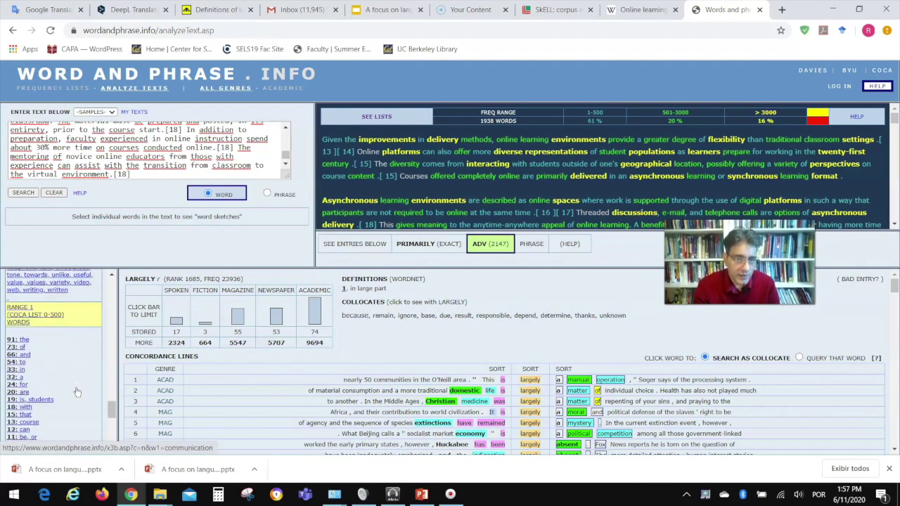
scroll(73, 369, "down", 3)
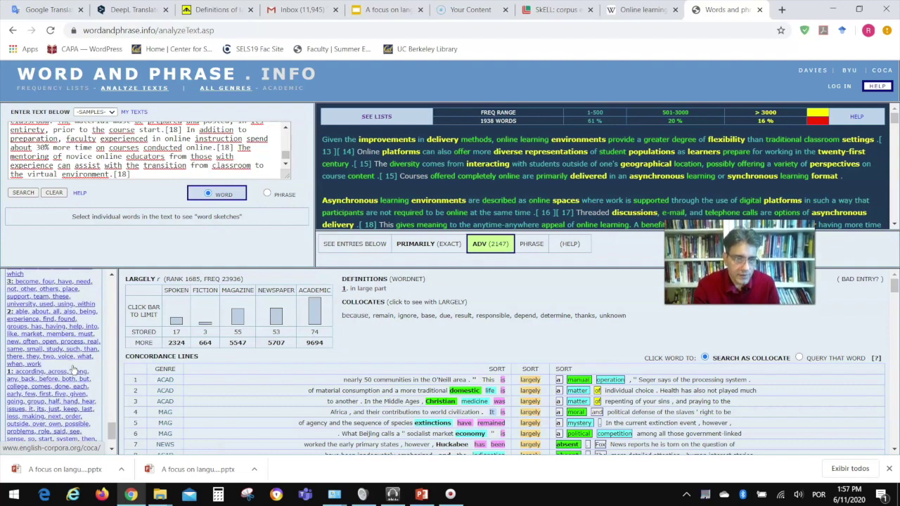
scroll(73, 370, "up", 8)
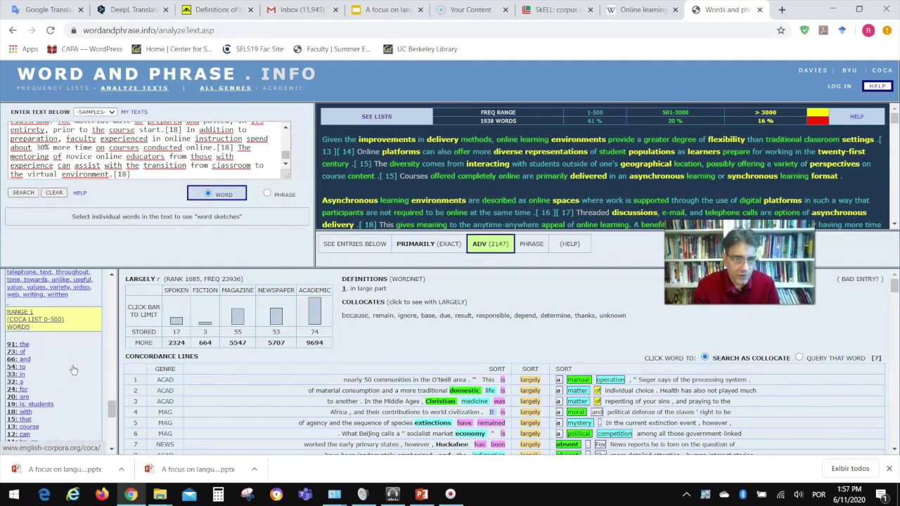
scroll(73, 370, "up", 10)
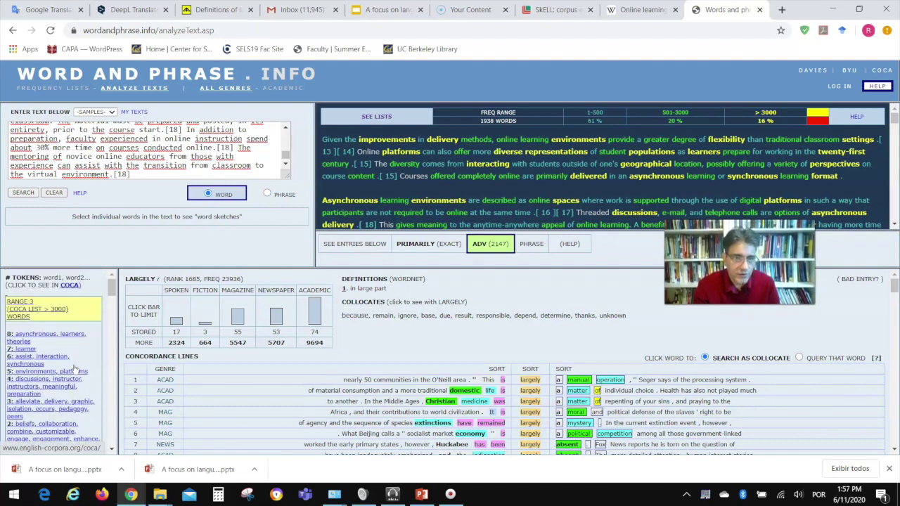
left_click(31, 480)
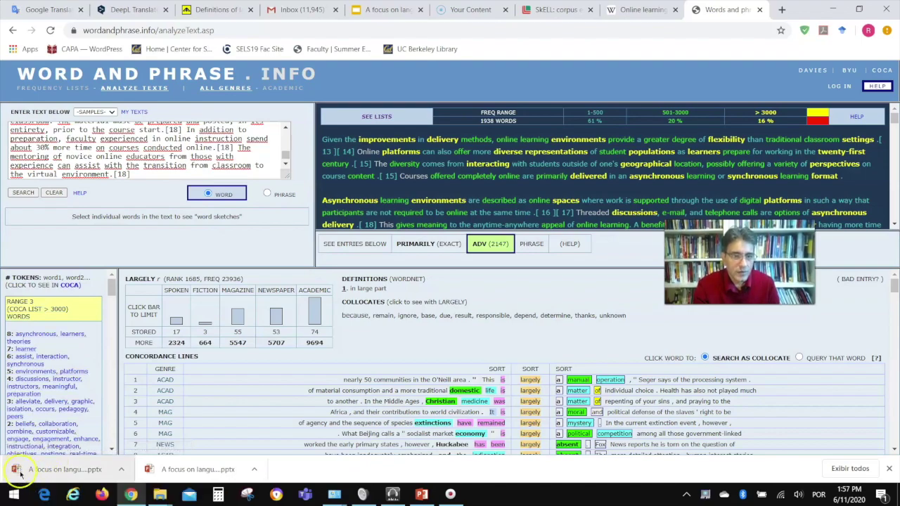